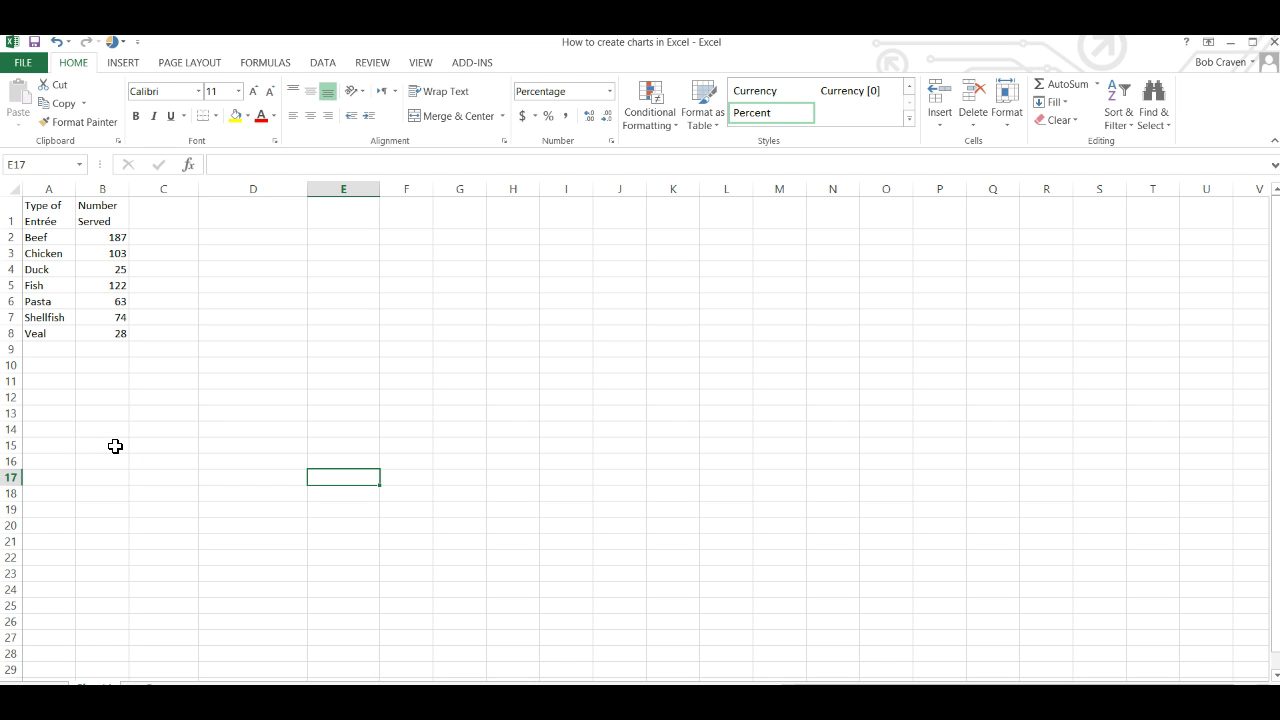
Step: Insert a 2-D clustered bar chart of A1:B8 and place it over columns N–U
{"action": "left_click_drag", "start_coordinate": [46, 209], "coordinate": [117, 331]}
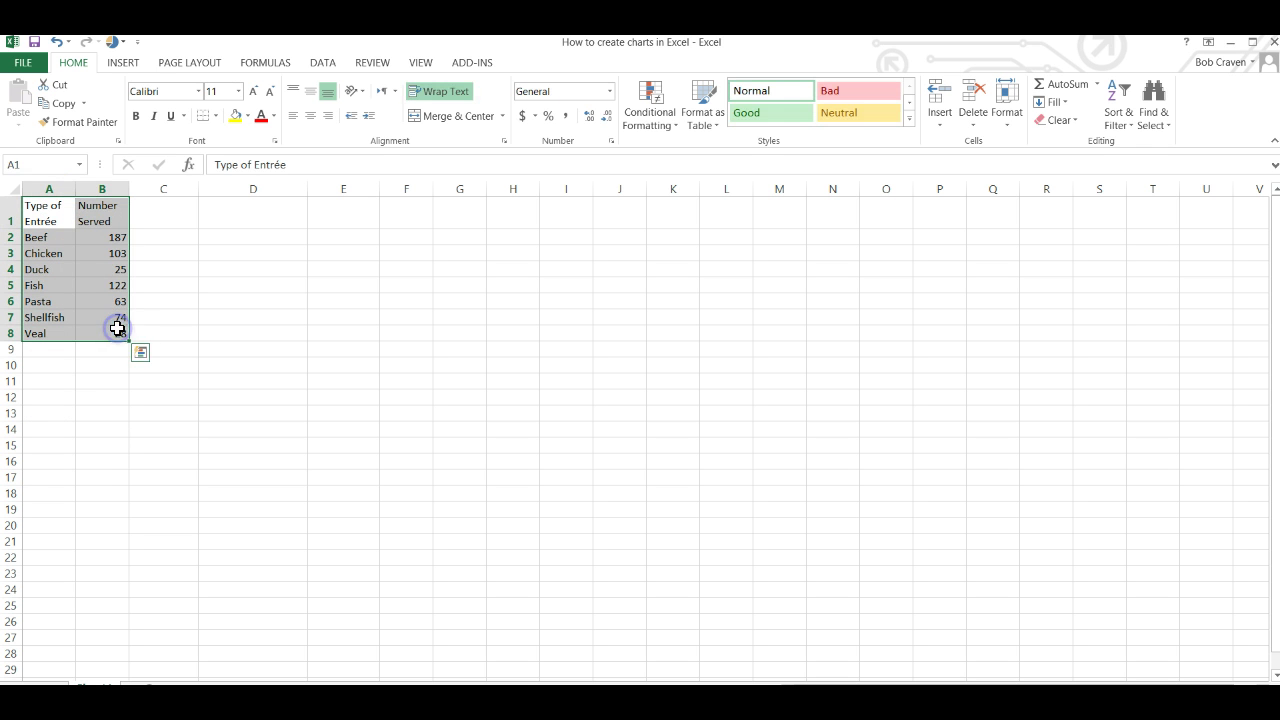
{"action": "left_click", "coordinate": [122, 63]}
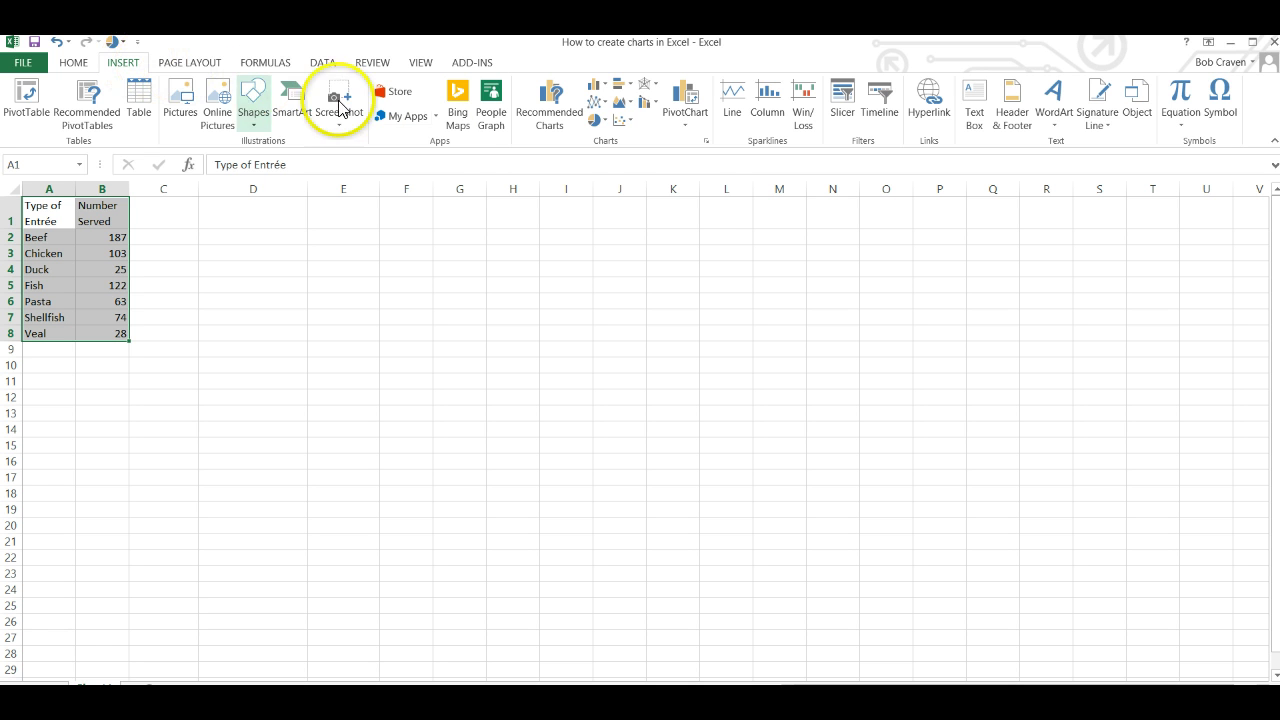
{"action": "left_click", "coordinate": [617, 88]}
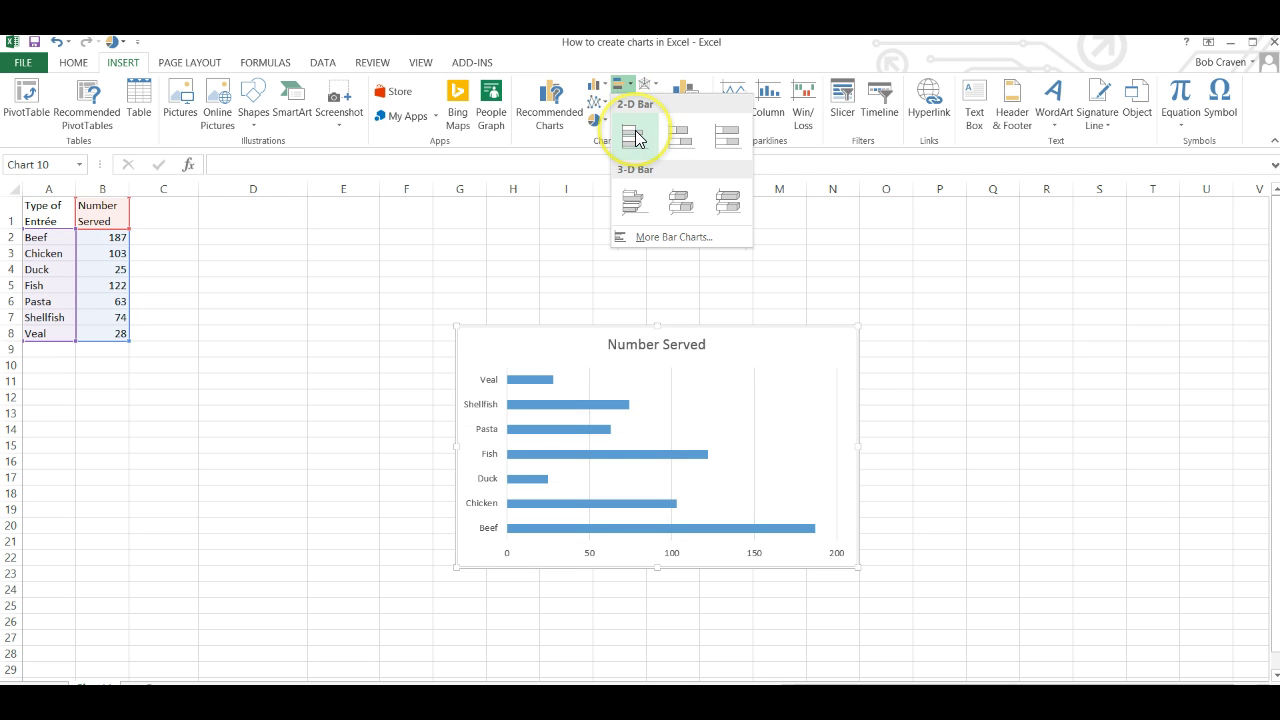
{"action": "left_click", "coordinate": [634, 136]}
{"action": "left_click_drag", "start_coordinate": [771, 340], "coordinate": [1132, 222]}
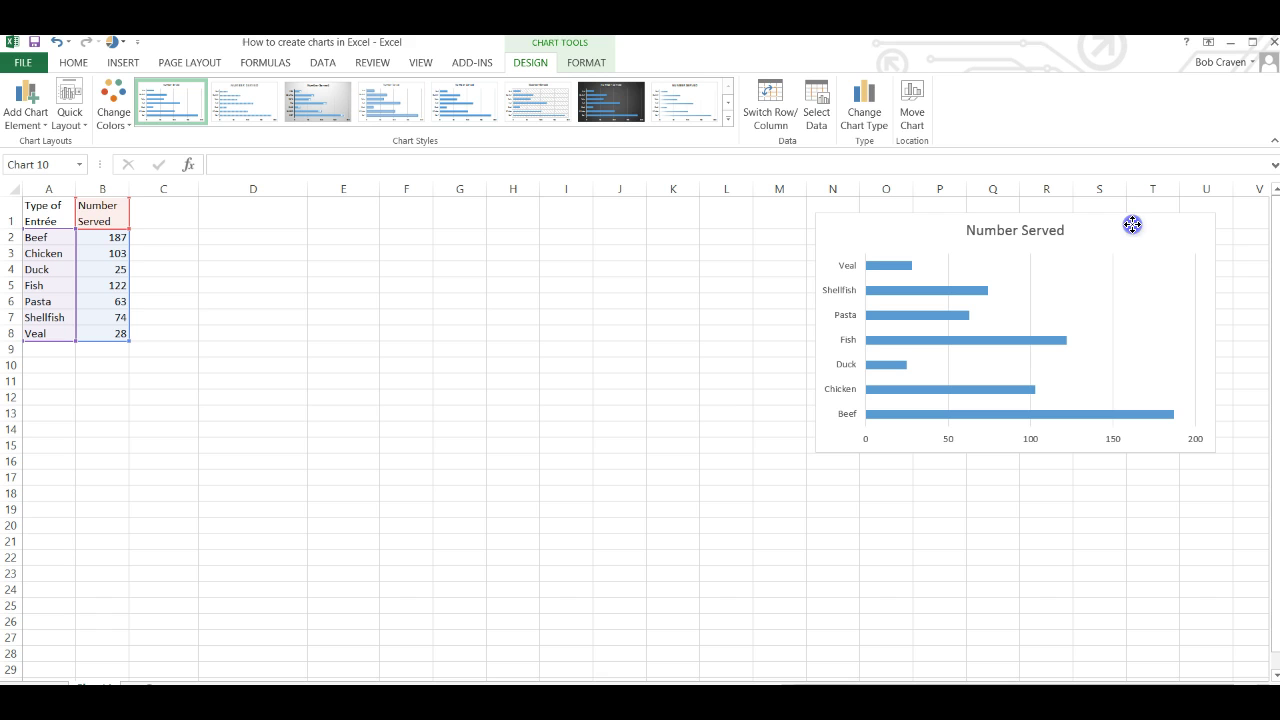
{"action": "left_click", "coordinate": [192, 354]}
Step: Insert a 2-D pie chart of A1:B8 and position it left of the bar chart
{"action": "left_click_drag", "start_coordinate": [70, 217], "coordinate": [114, 330]}
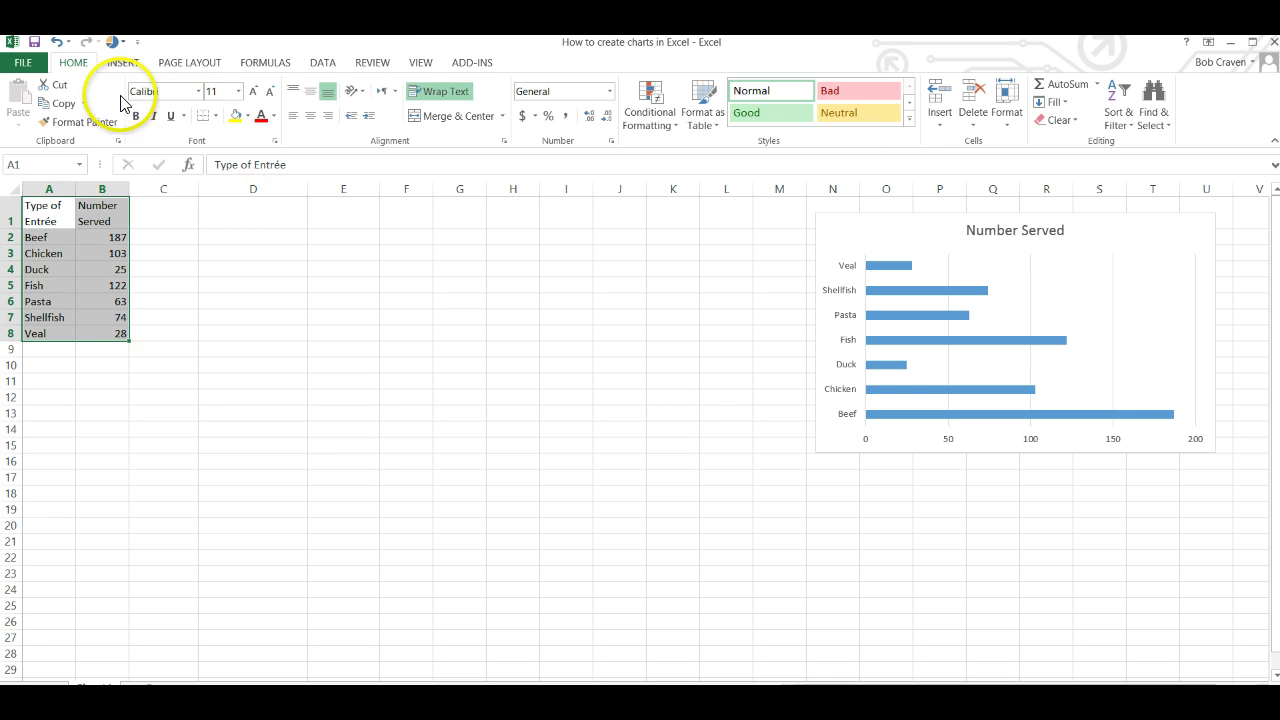
{"action": "left_click", "coordinate": [123, 64]}
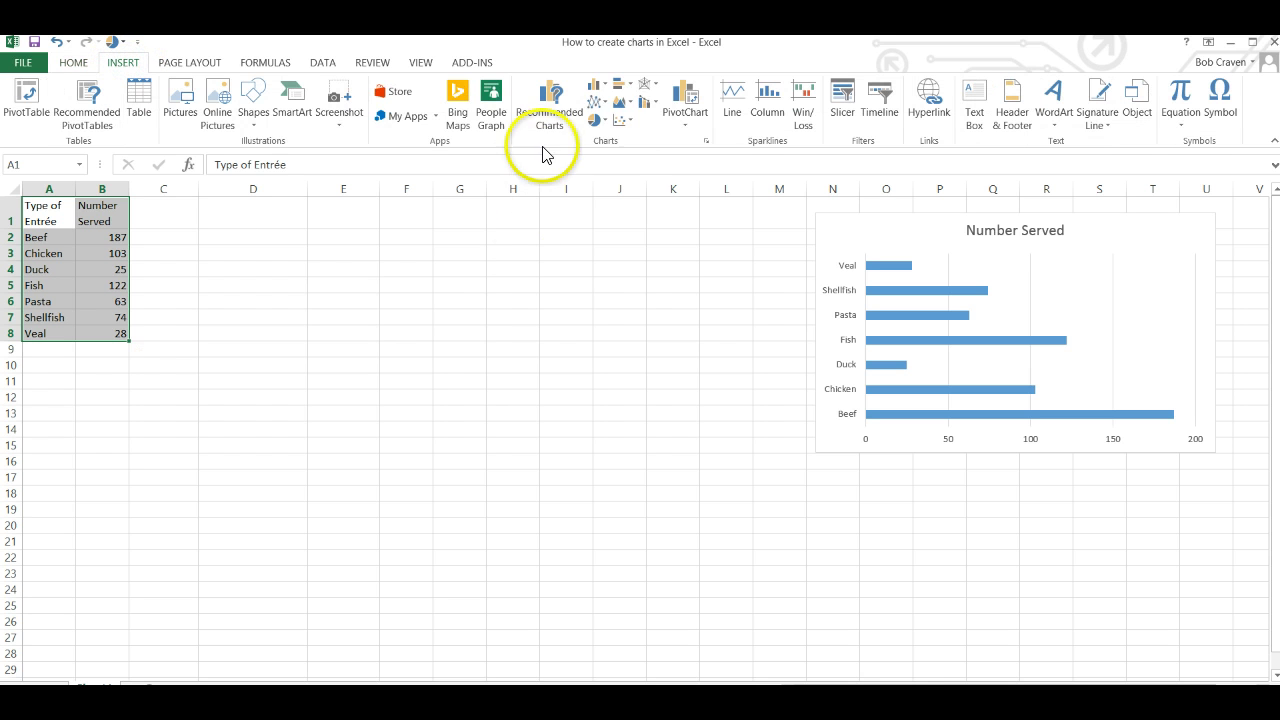
{"action": "left_click", "coordinate": [596, 122]}
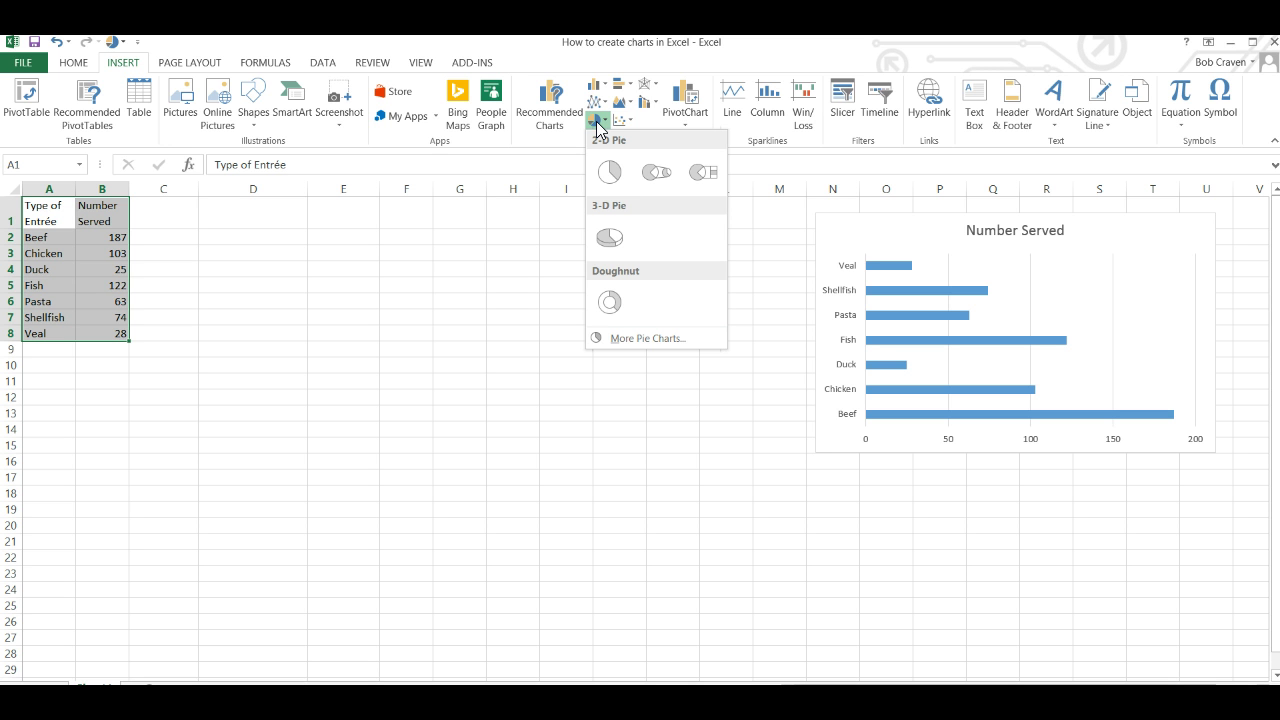
{"action": "left_click", "coordinate": [612, 172]}
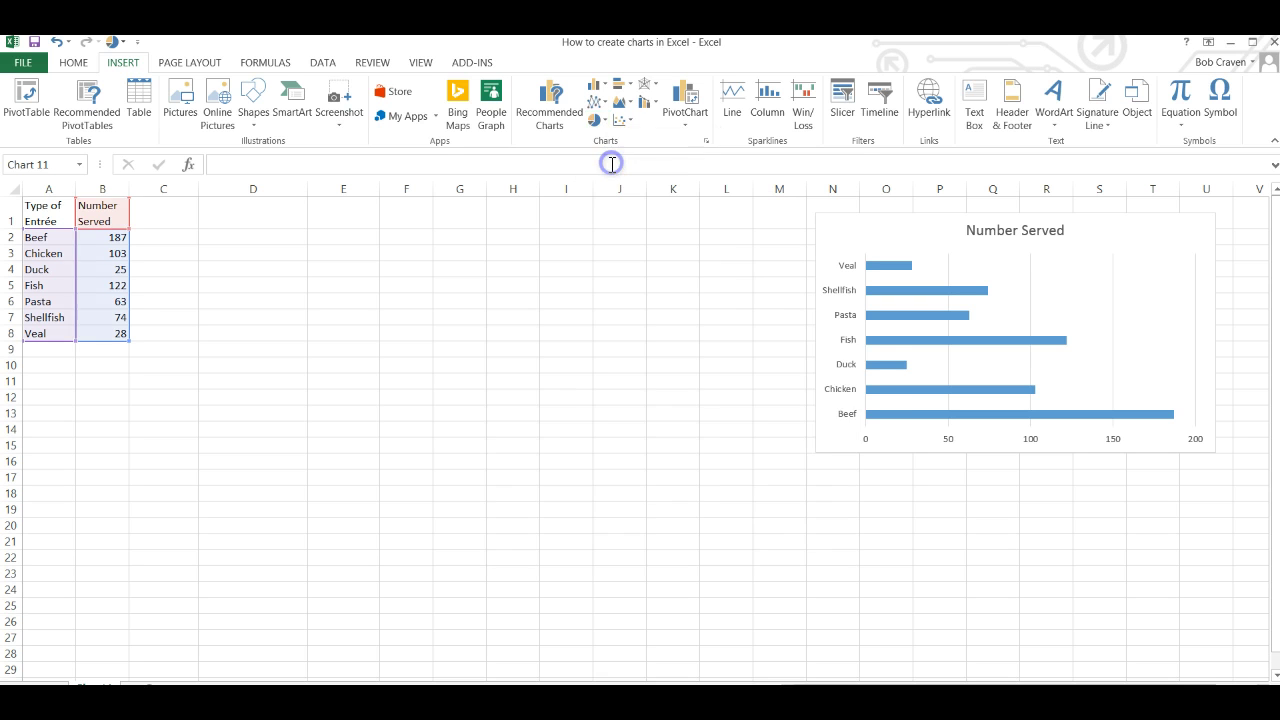
{"action": "left_click_drag", "start_coordinate": [851, 349], "coordinate": [704, 234]}
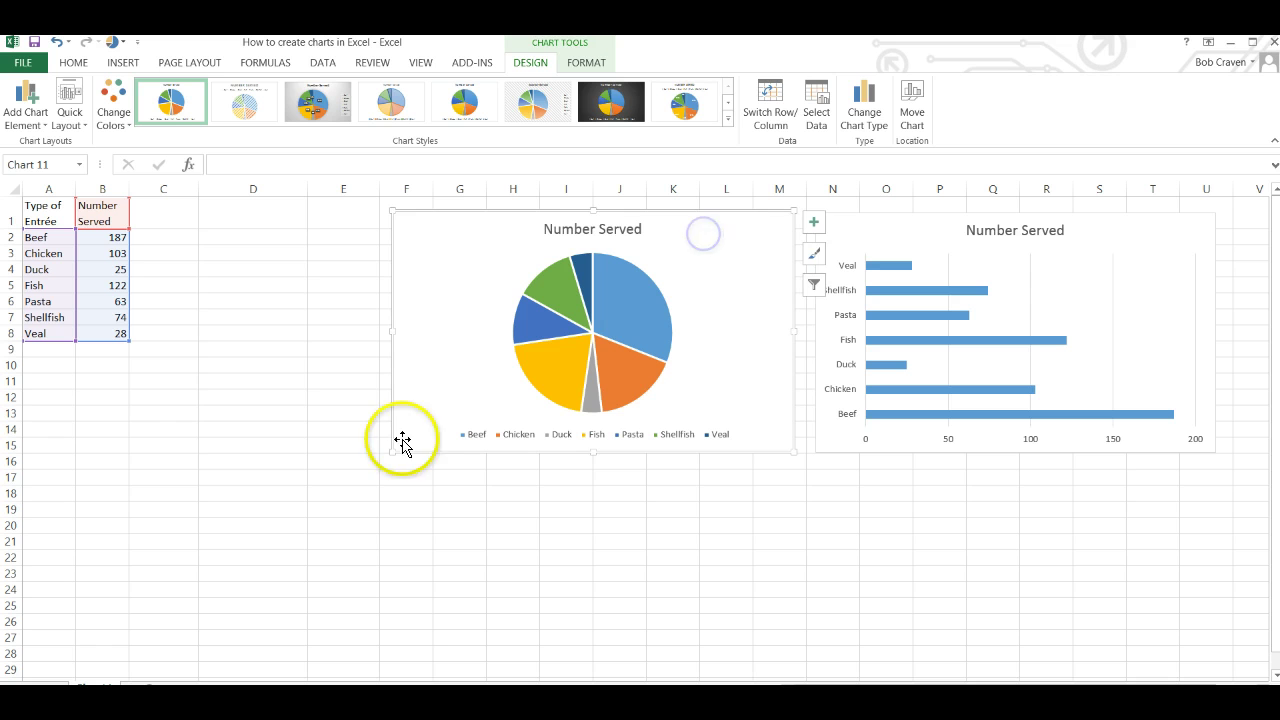
{"action": "left_click", "coordinate": [207, 331]}
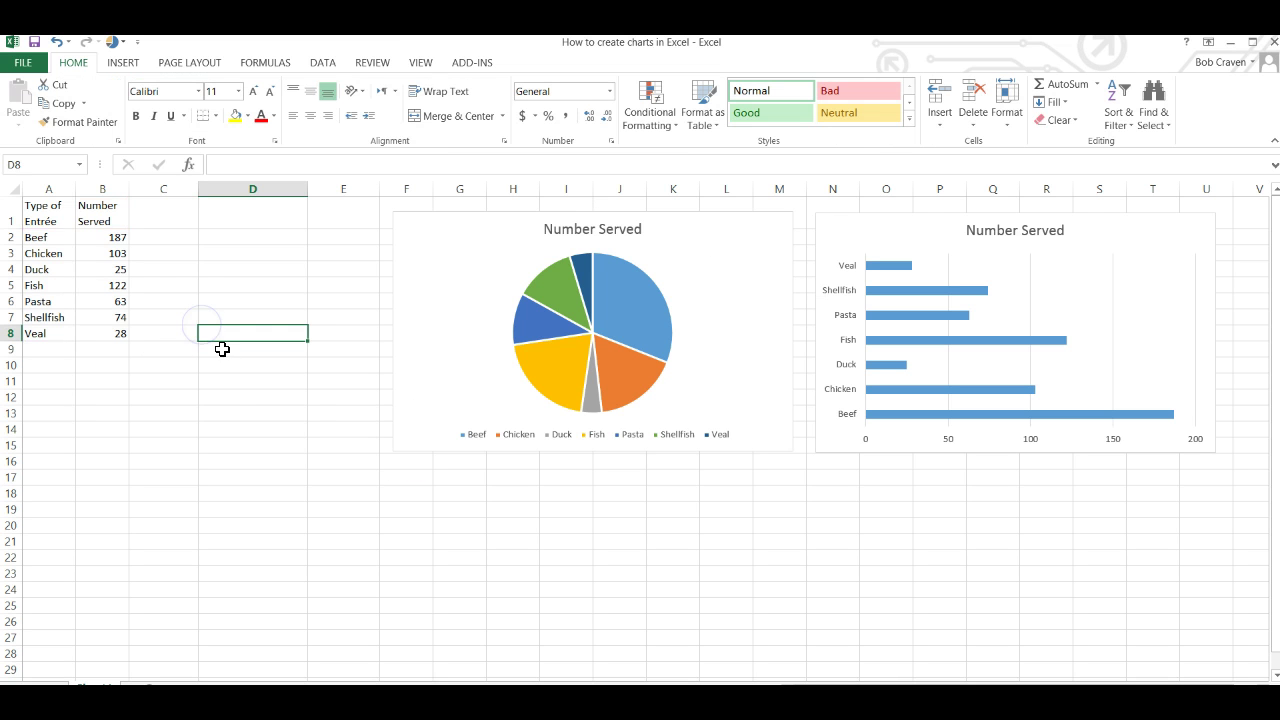
Step: Copy the entrée table A1:B8 and paste it starting at cell B20
{"action": "left_click_drag", "start_coordinate": [66, 220], "coordinate": [86, 325]}
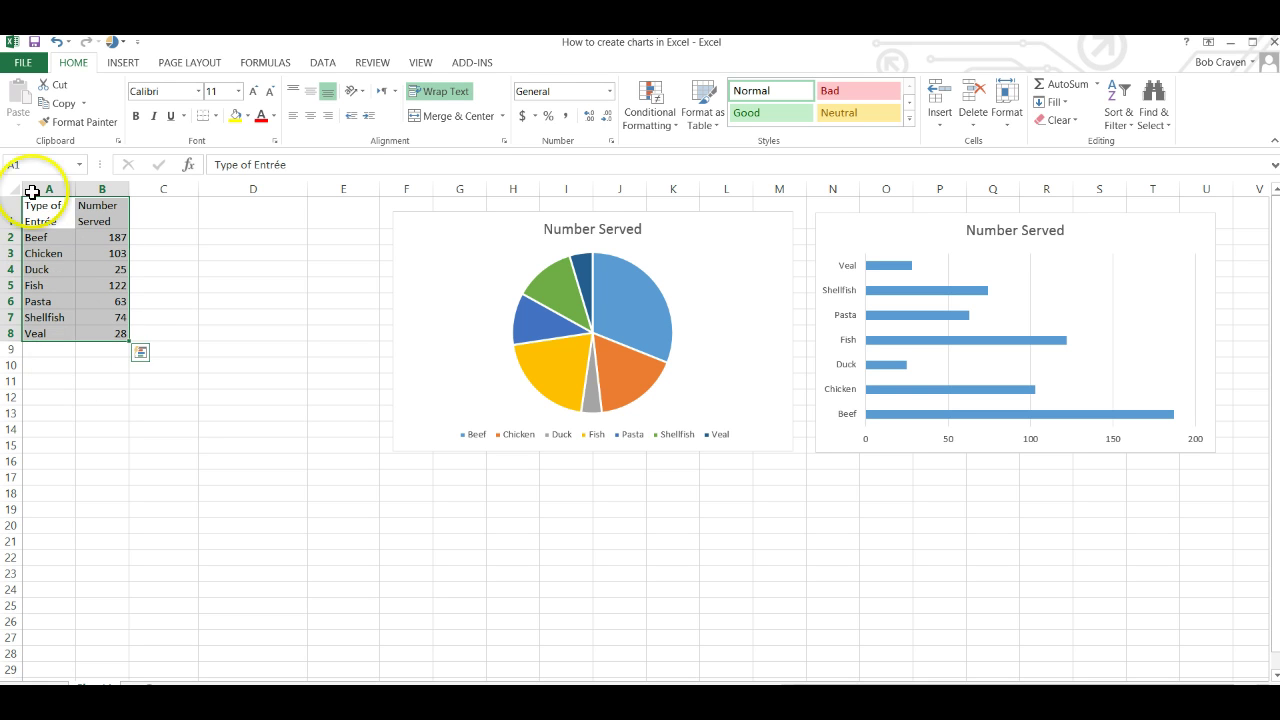
{"action": "left_click", "coordinate": [62, 103]}
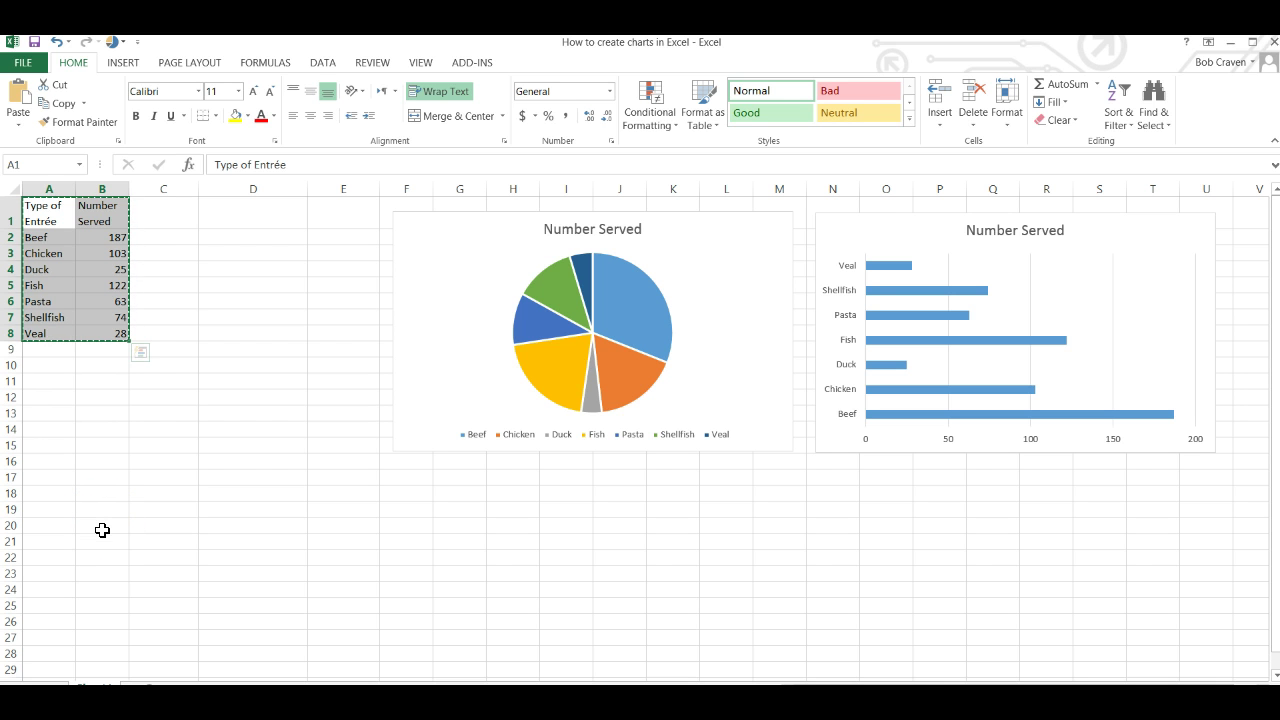
{"action": "left_click", "coordinate": [102, 524]}
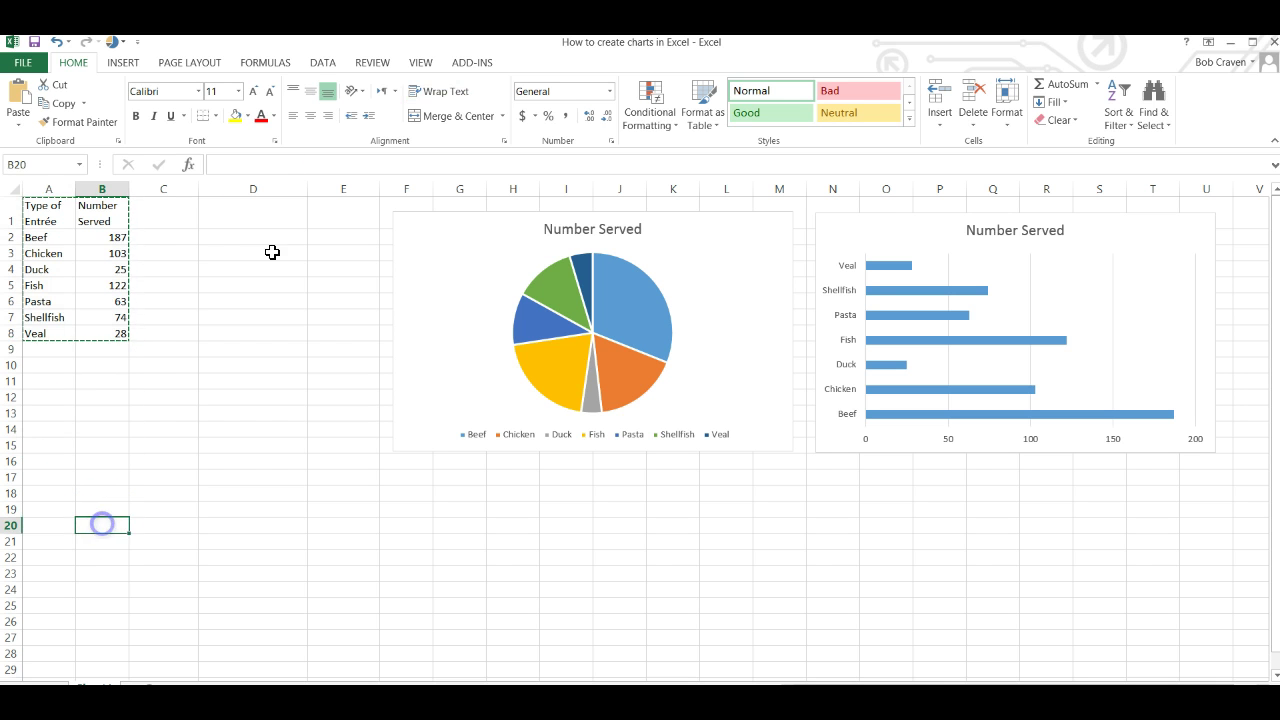
{"action": "left_click", "coordinate": [20, 100]}
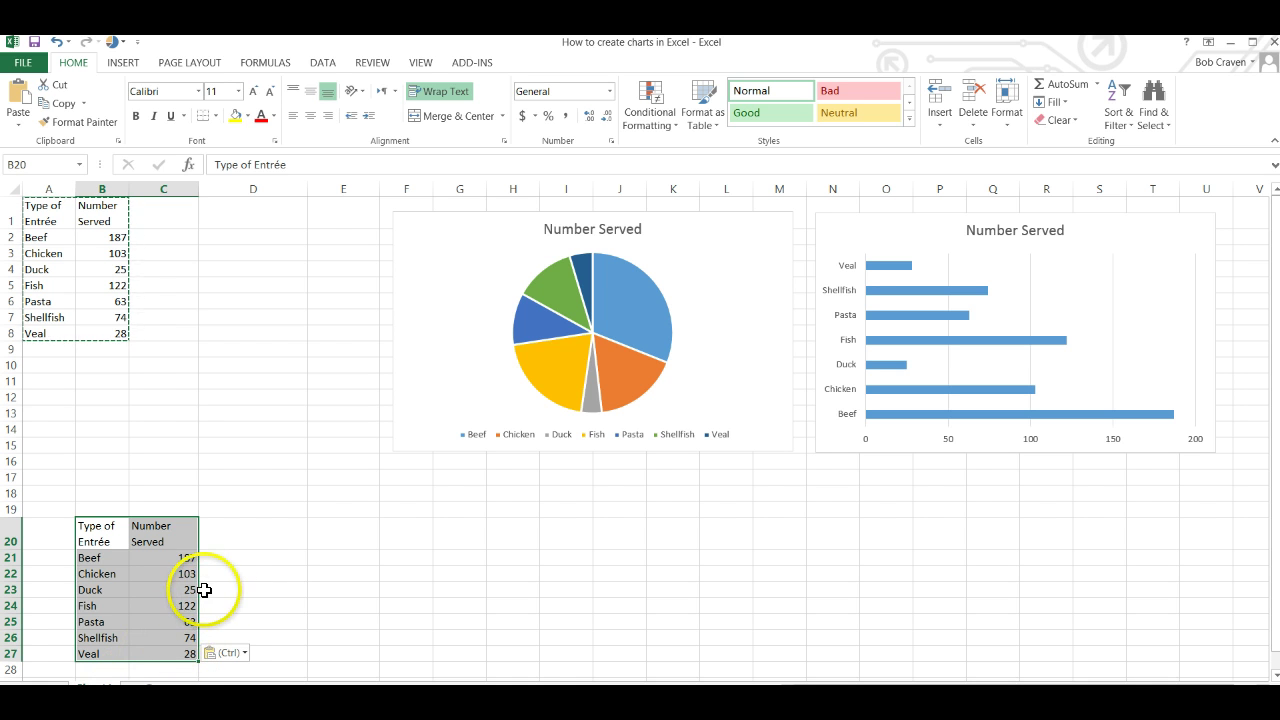
{"action": "left_click", "coordinate": [172, 571]}
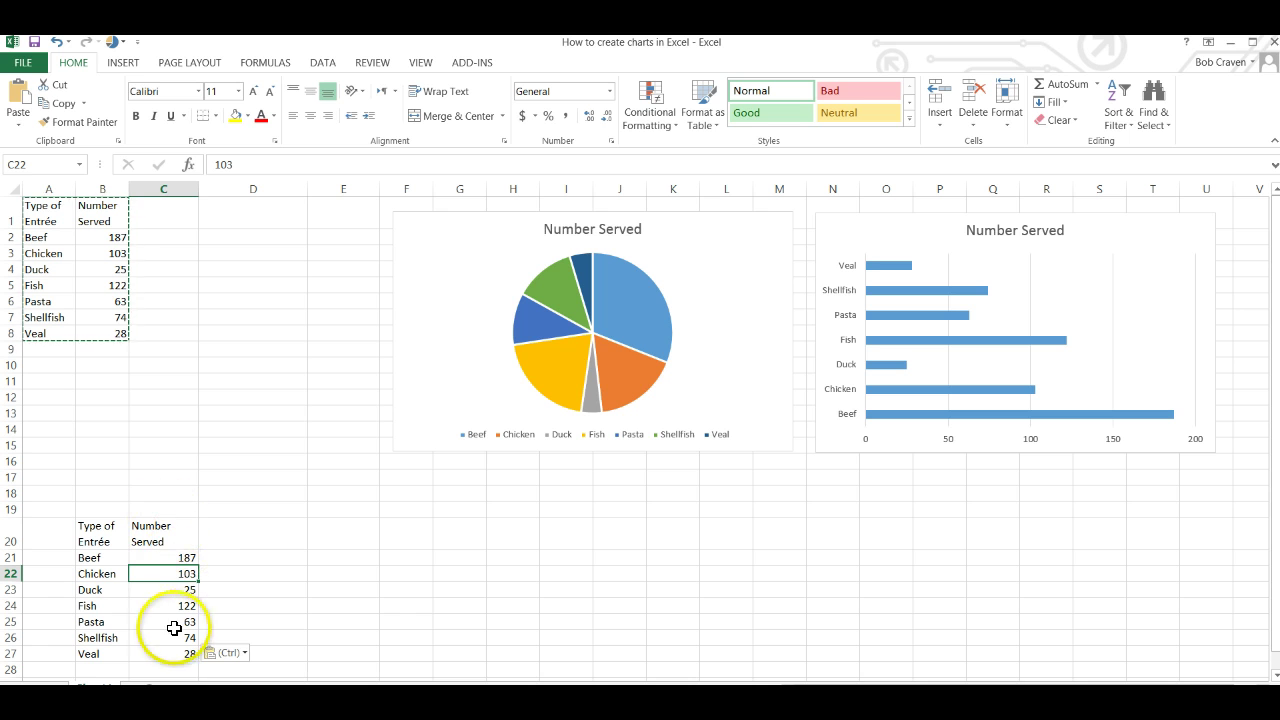
Step: Sort the copied table by Number Served largest to smallest, Beef 187 down to Duck 25
{"action": "right_click", "coordinate": [182, 572]}
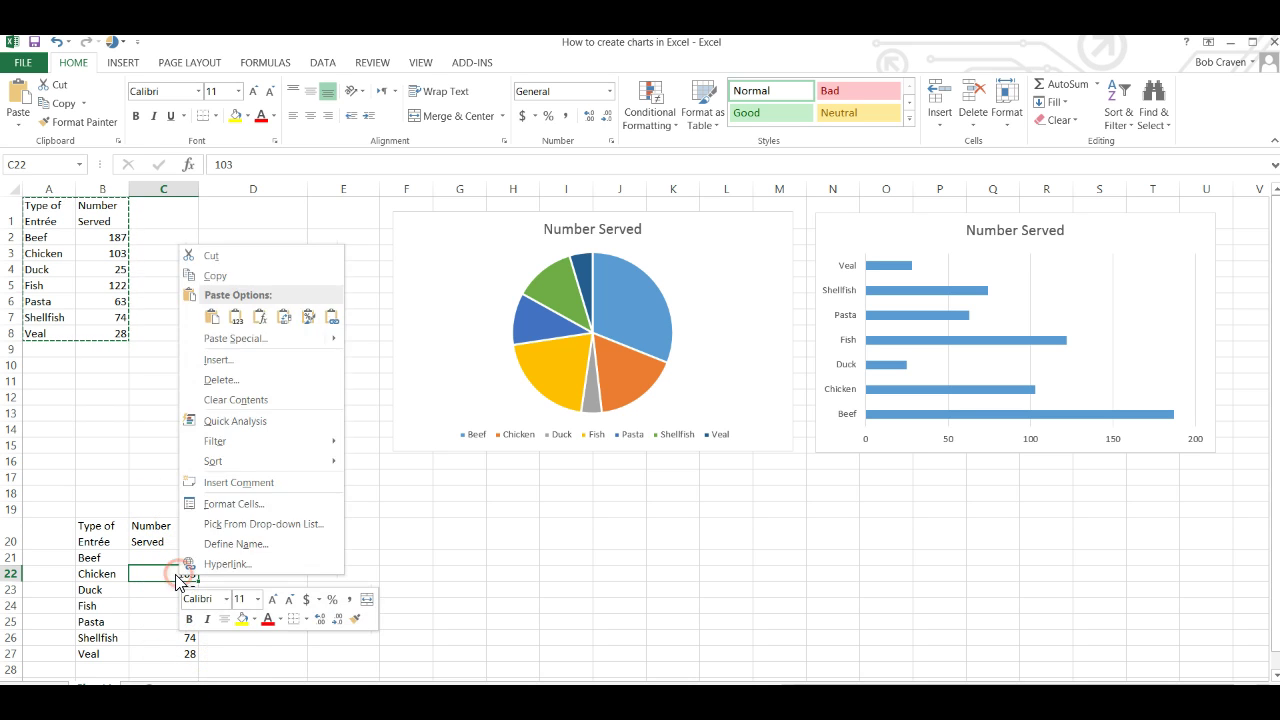
{"action": "mouse_move", "coordinate": [225, 461]}
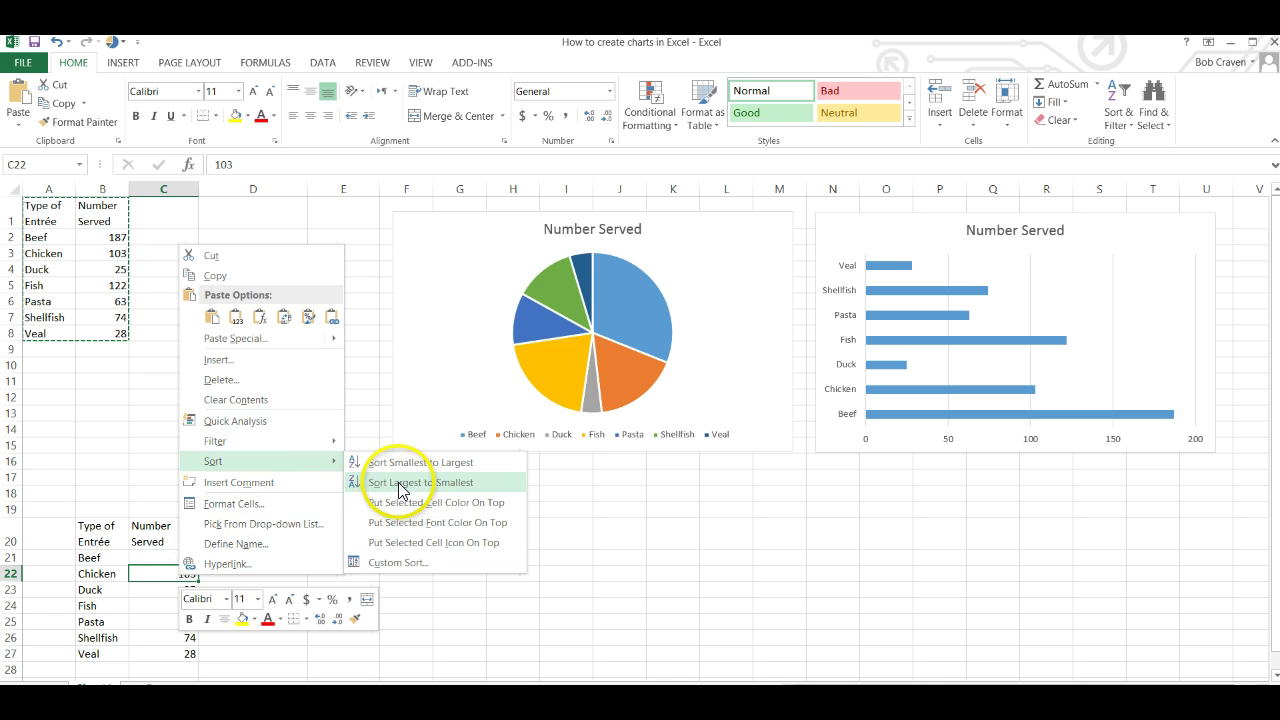
{"action": "left_click", "coordinate": [399, 483]}
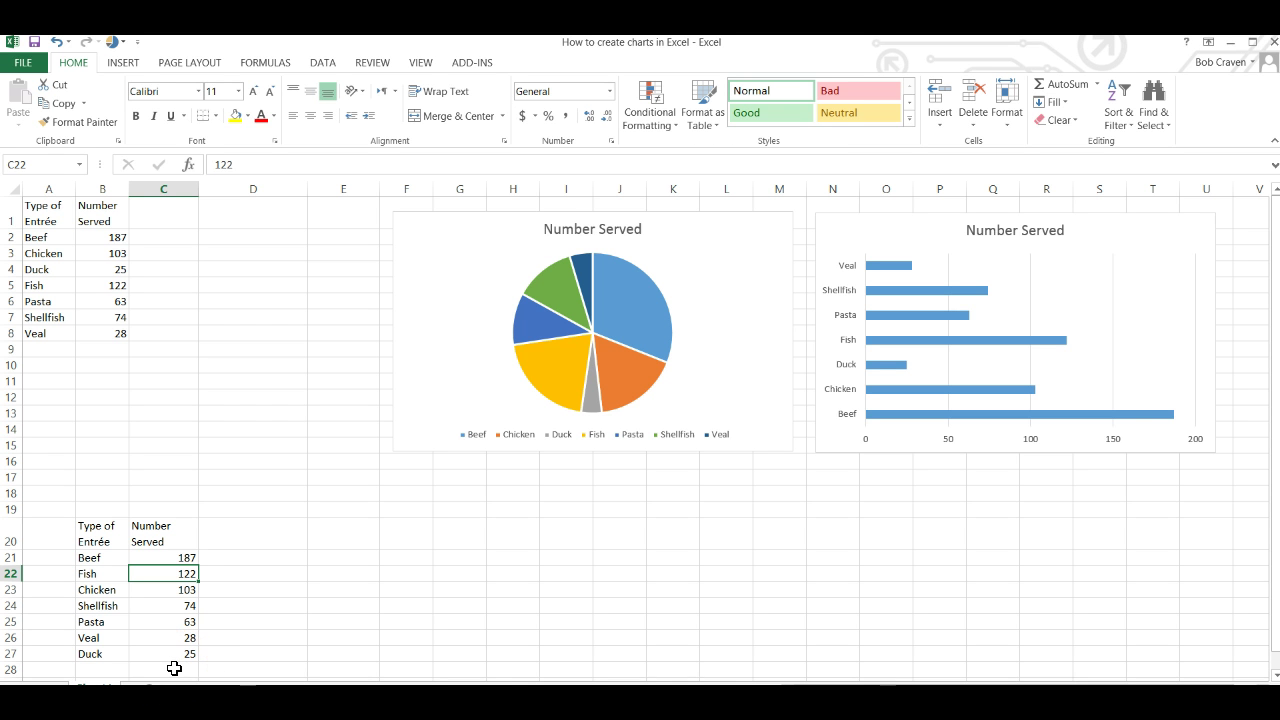
{"action": "left_click", "coordinate": [174, 668]}
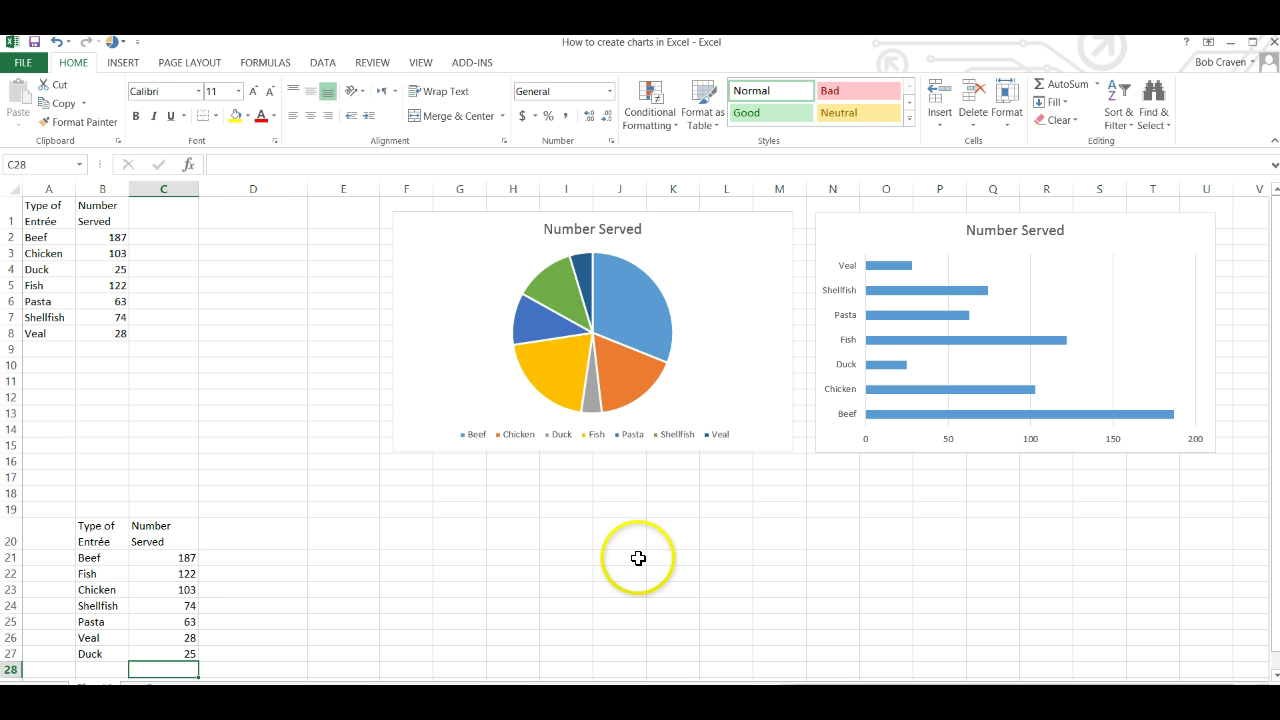
Step: Enter =SUM(C21:C27) in C28 to total Number Served at 602
{"action": "type", "text": "="}
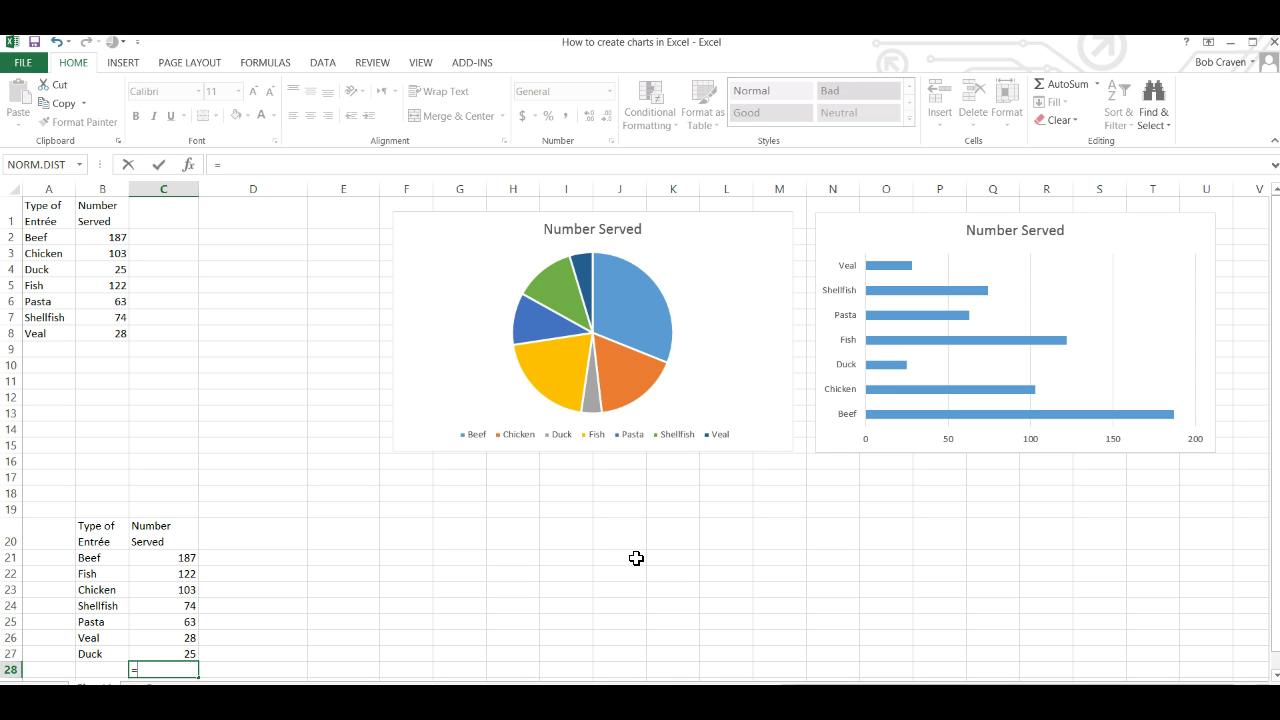
{"action": "type", "text": "sum"}
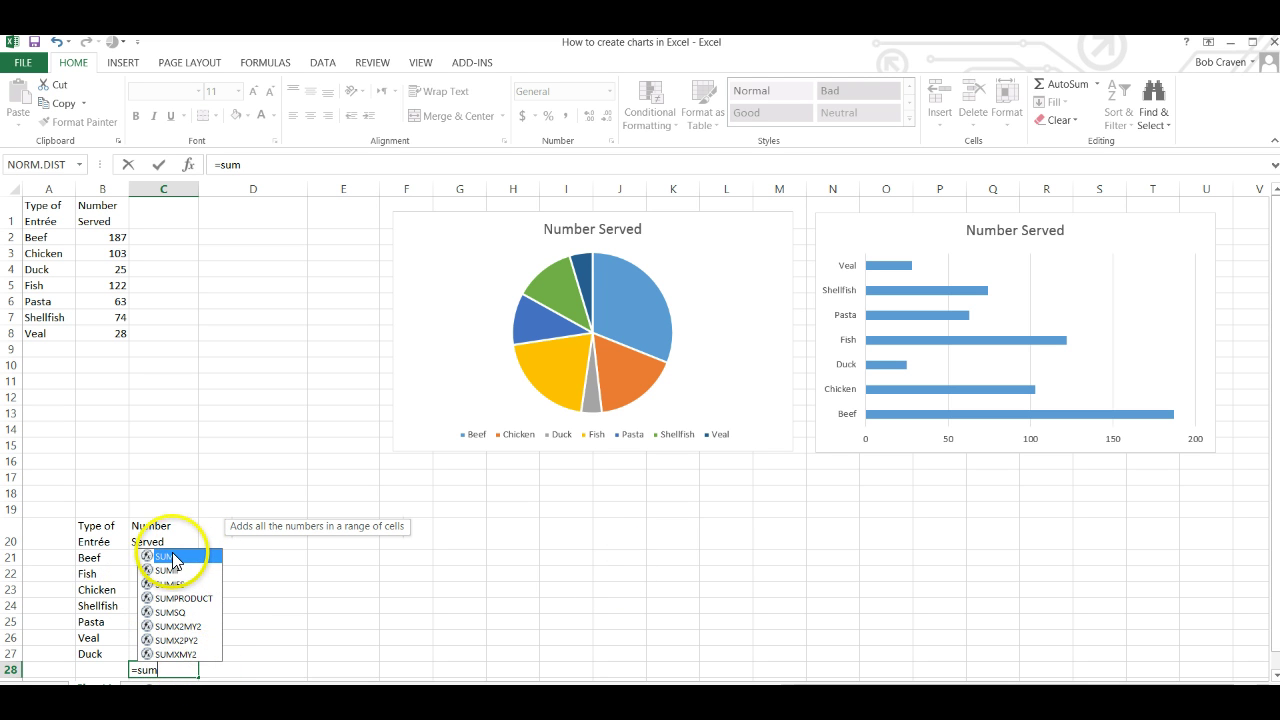
{"action": "double_click", "coordinate": [172, 552]}
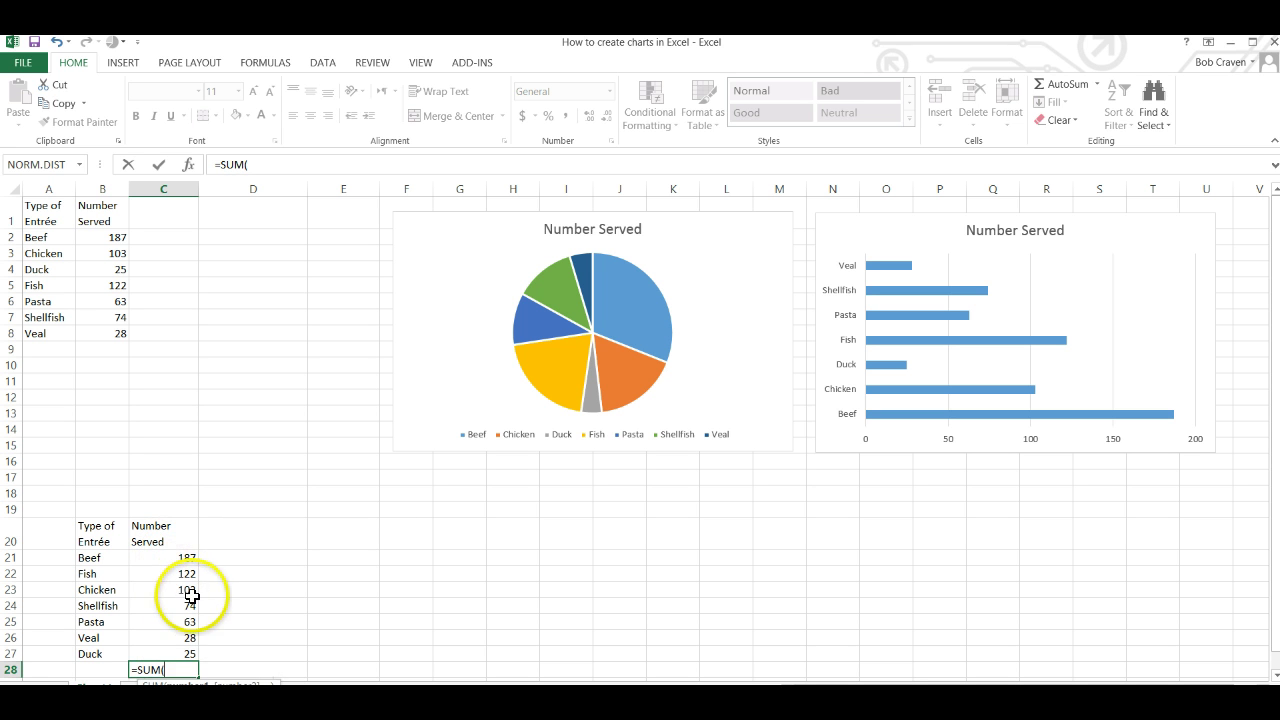
{"action": "left_click_drag", "start_coordinate": [178, 556], "coordinate": [183, 646]}
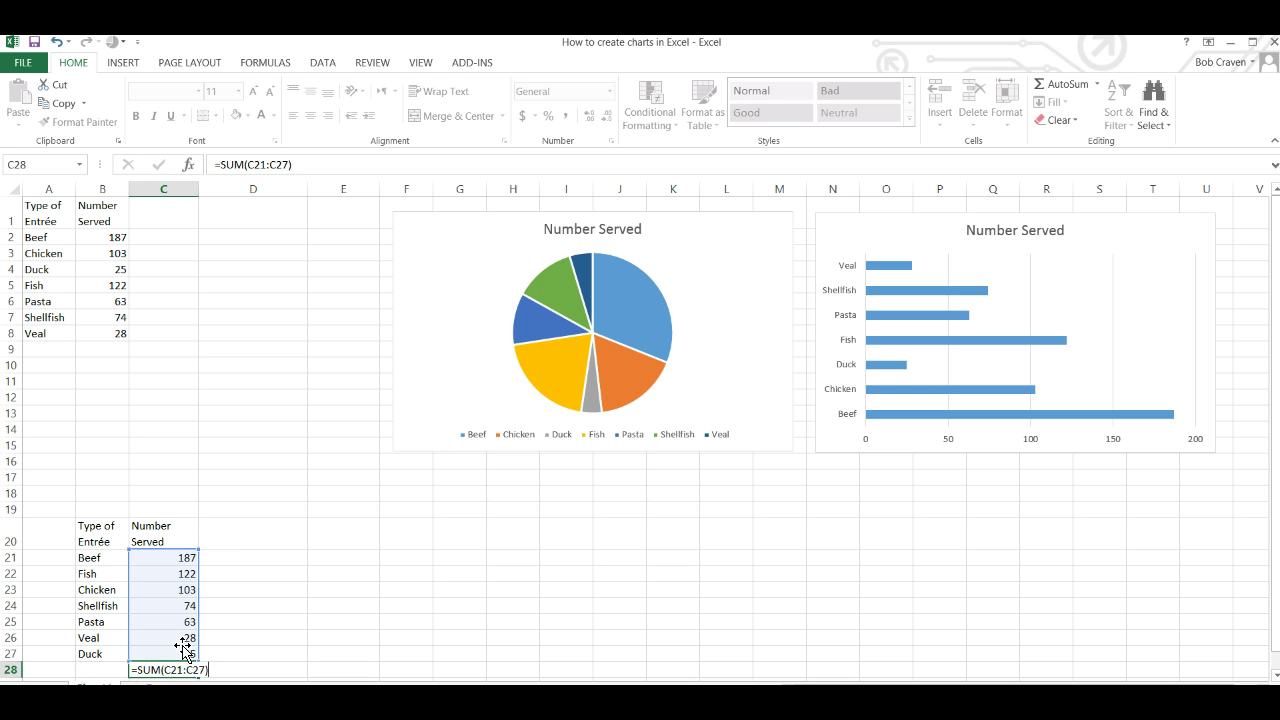
{"action": "key", "text": "Return"}
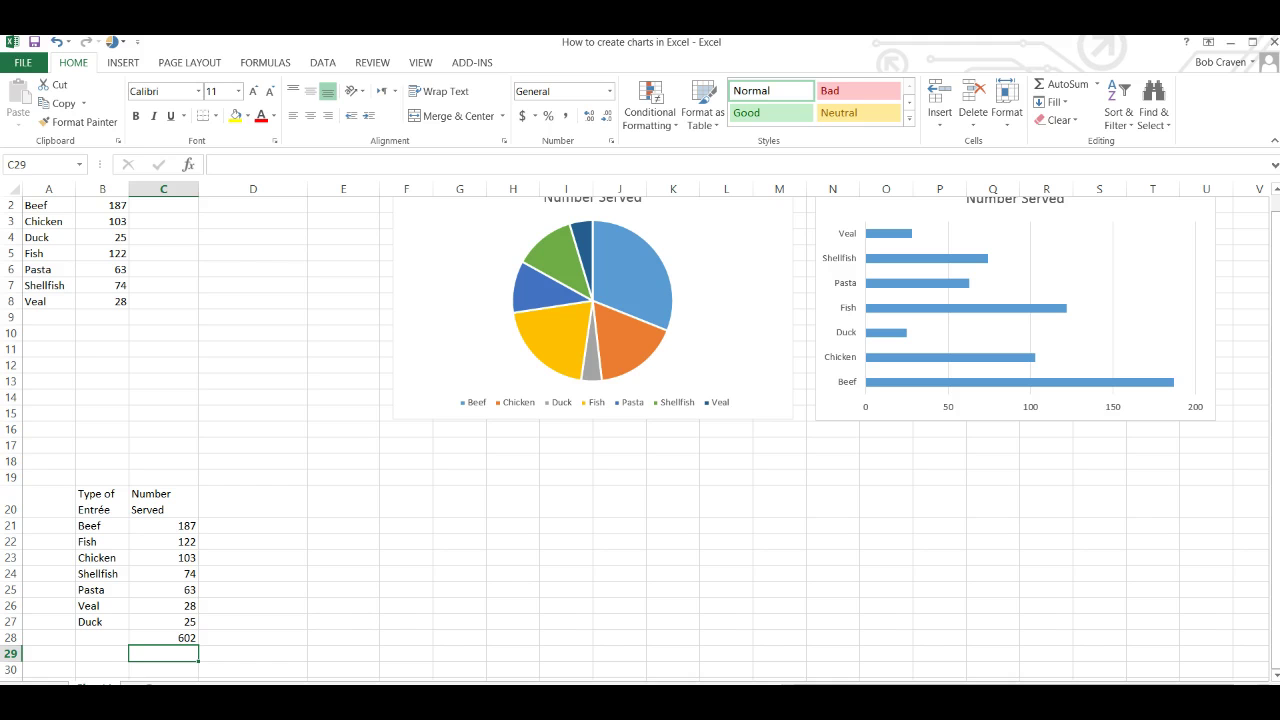
Step: Add the headings 'Percent' in D20 and 'Cum. Percent' in E20
{"action": "left_click", "coordinate": [262, 506]}
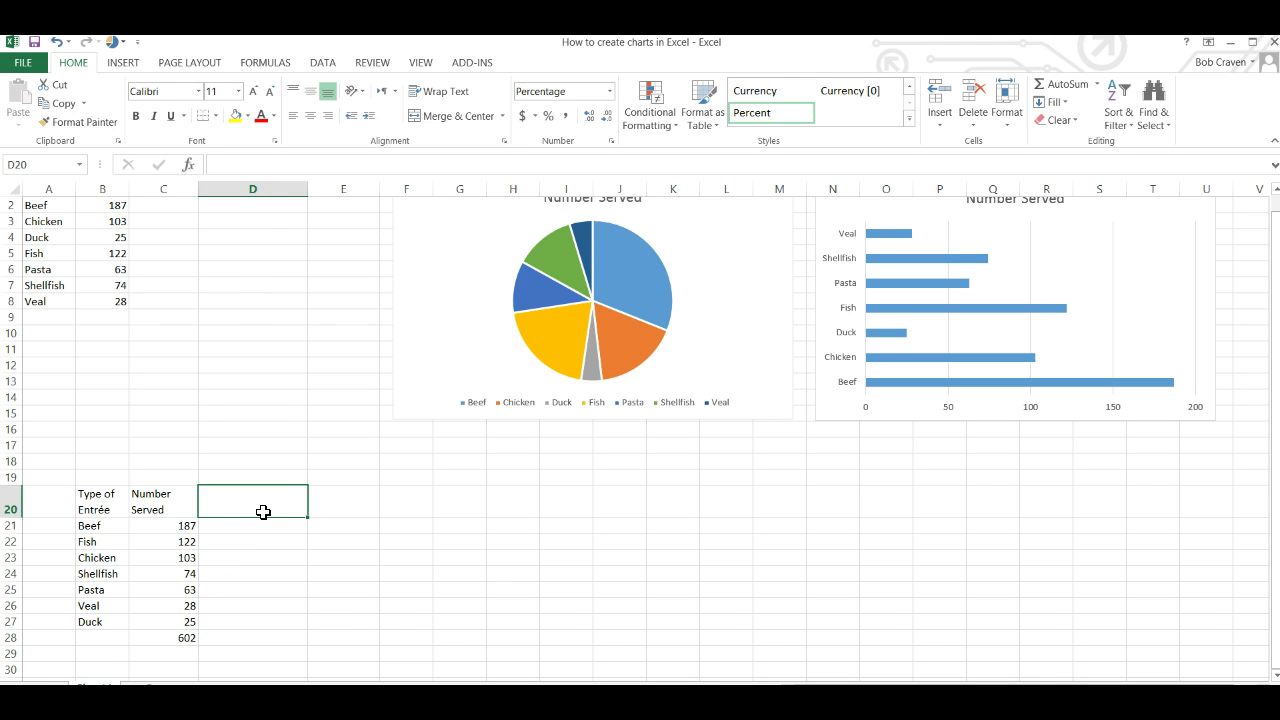
{"action": "type", "text": "Percent"}
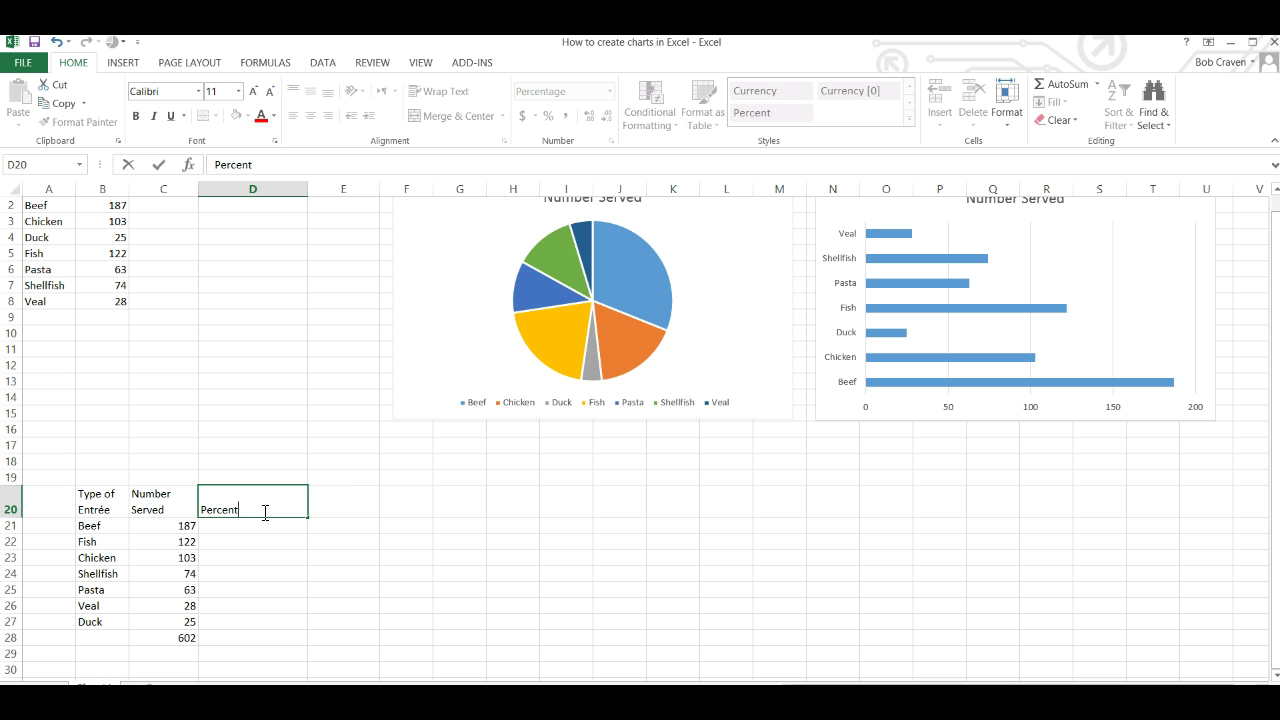
{"action": "key", "text": "Tab"}
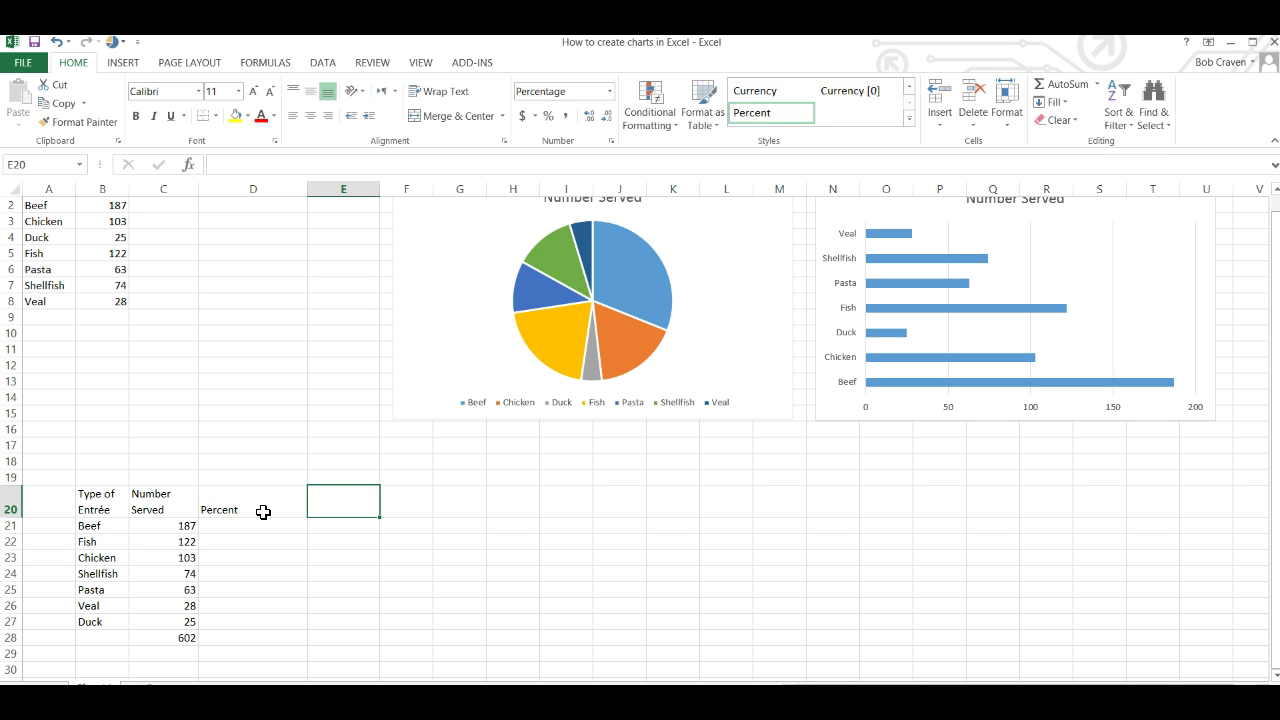
{"action": "type", "text": "Cum. Percent"}
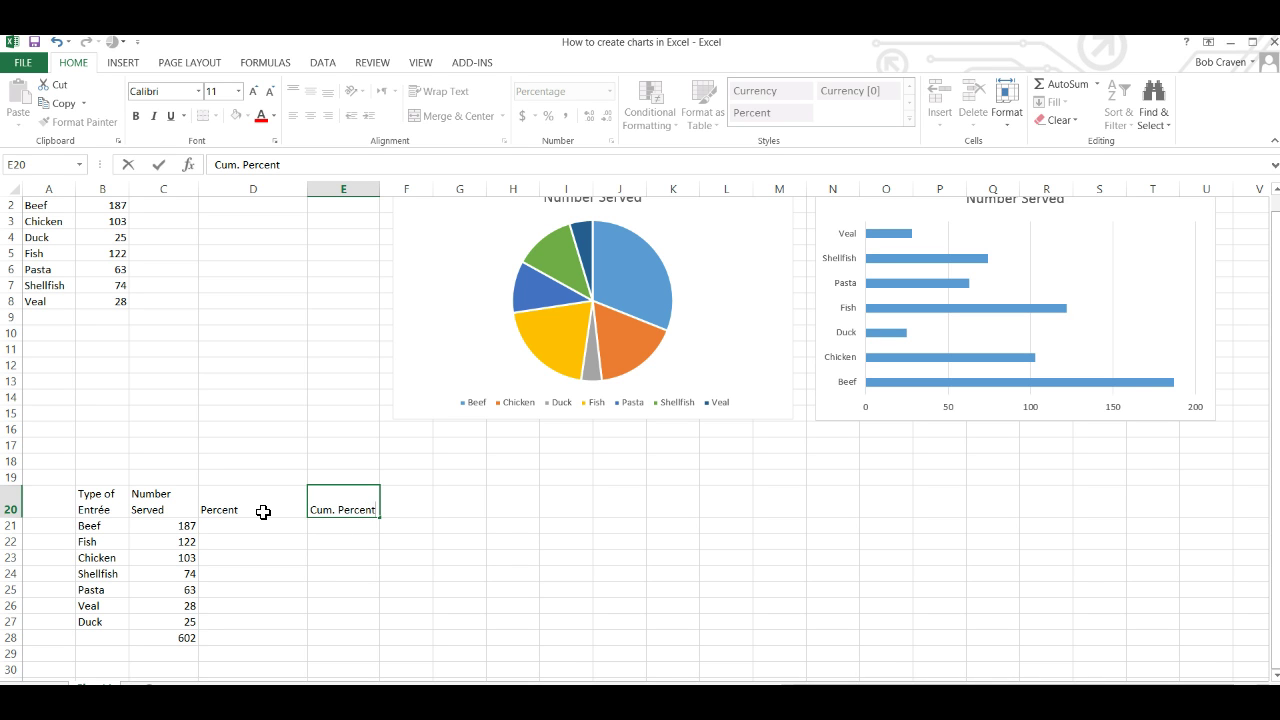
{"action": "key", "text": "Return"}
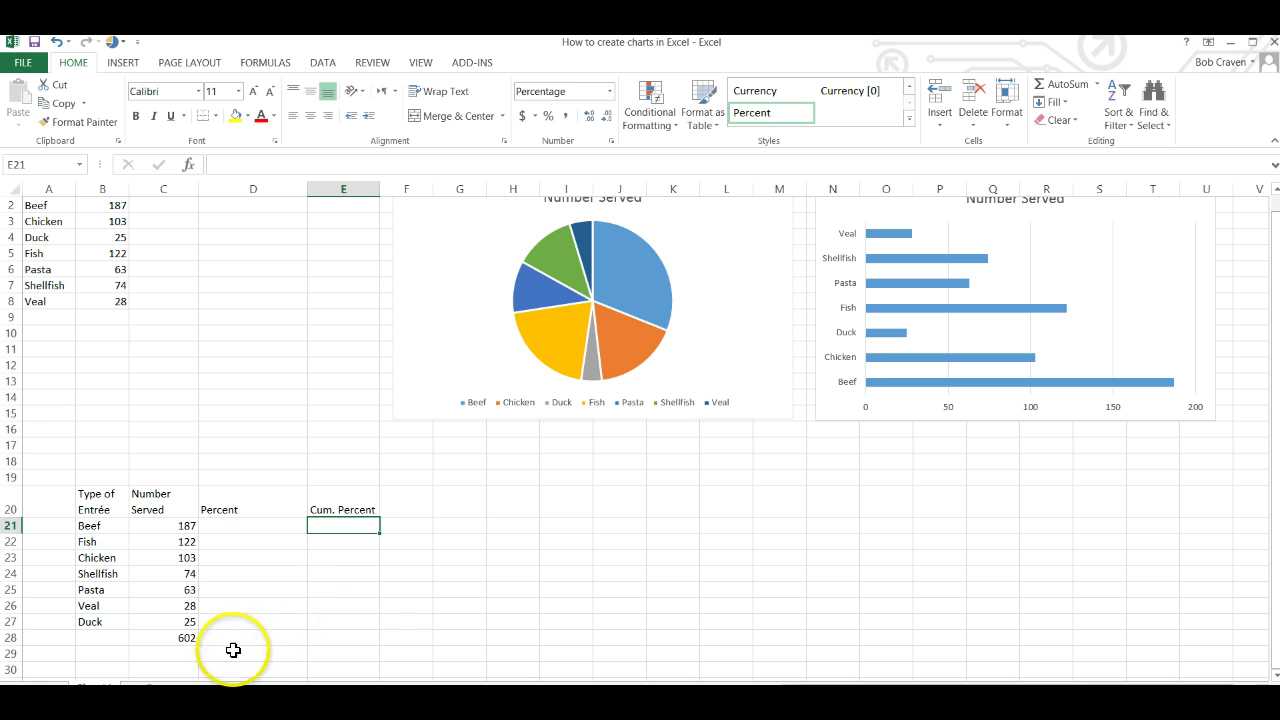
Step: Enter =C21/$C$28 in D21 for Beef's share of the 602 total
{"action": "left_click", "coordinate": [237, 522]}
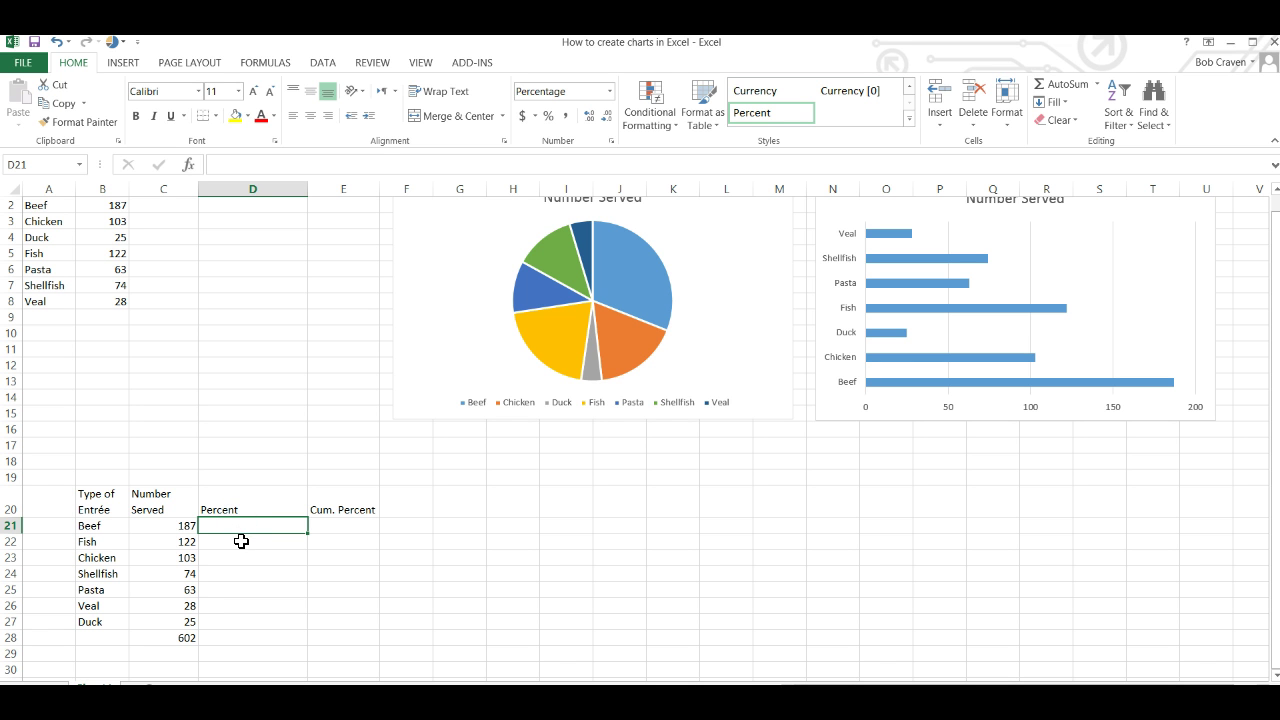
{"action": "type", "text": "="}
{"action": "left_click", "coordinate": [331, 541]}
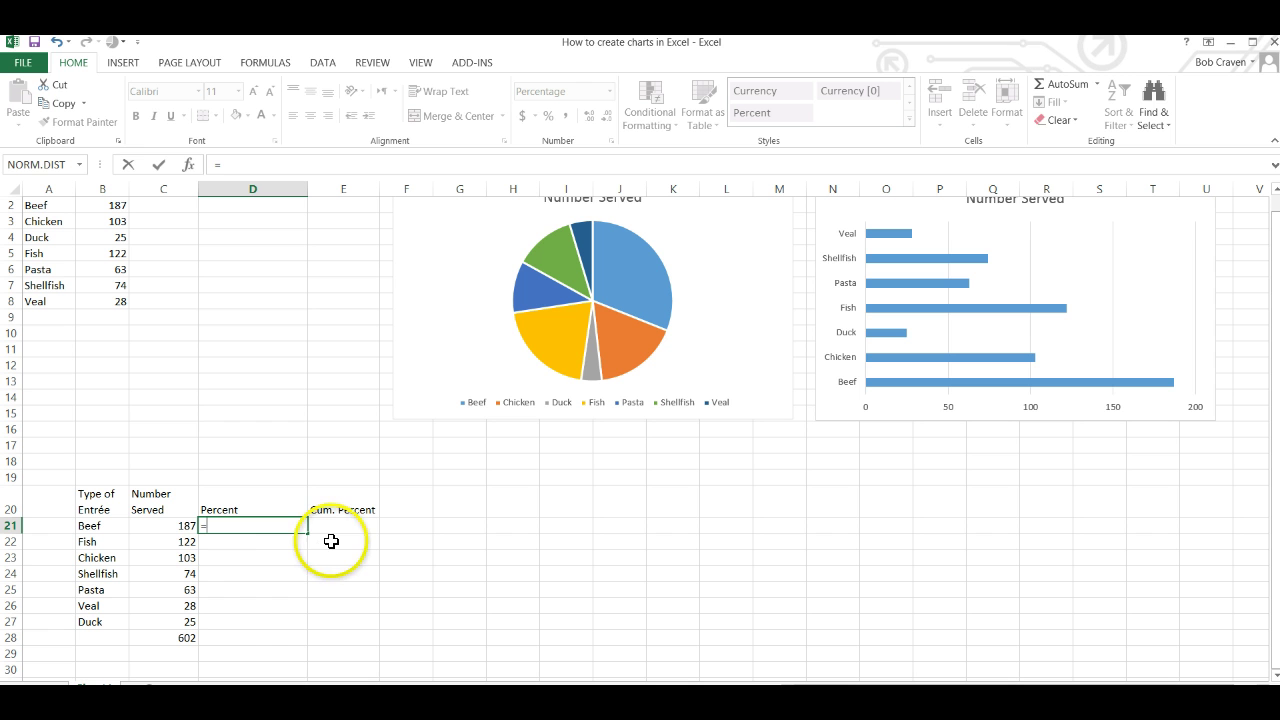
{"action": "left_click", "coordinate": [175, 528]}
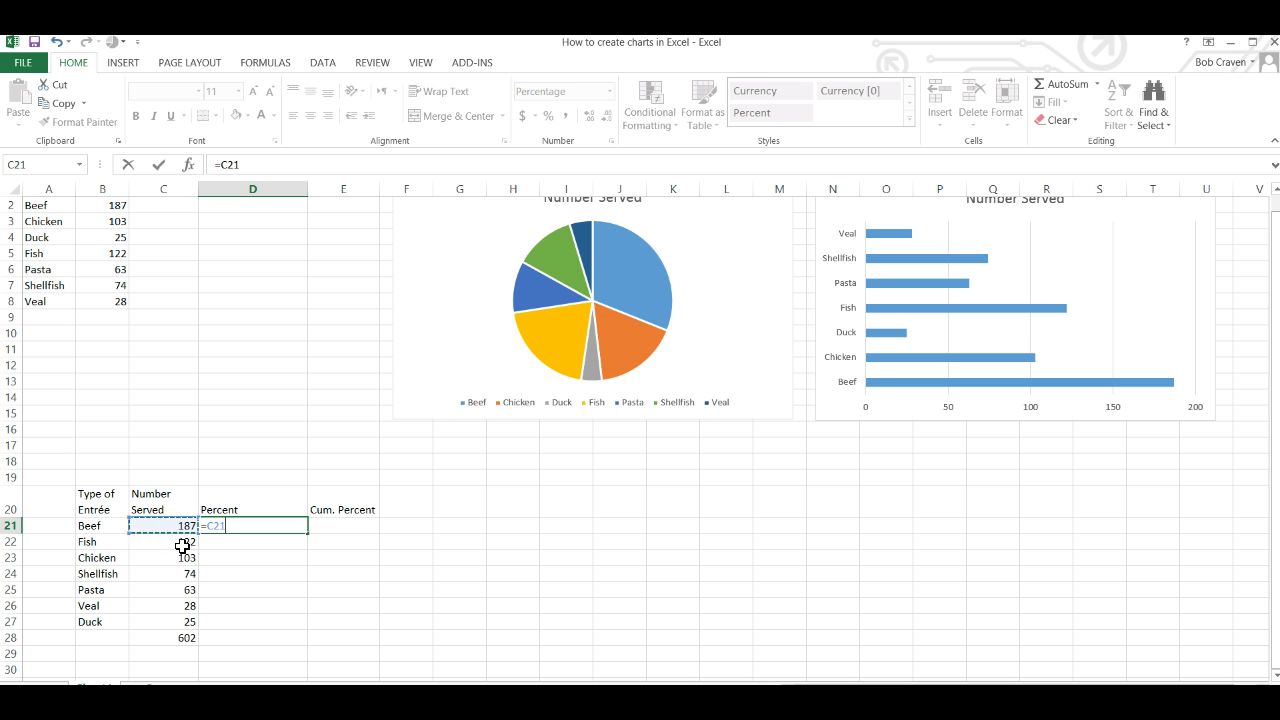
{"action": "type", "text": "/"}
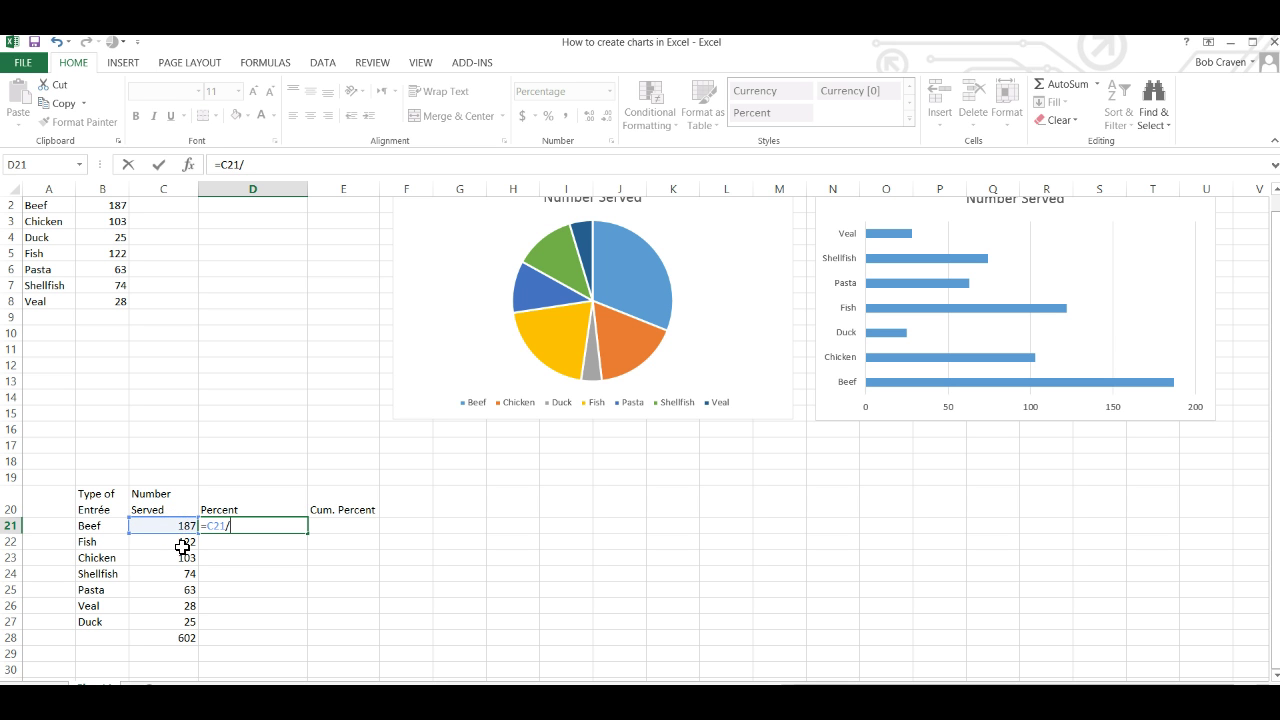
{"action": "left_click", "coordinate": [172, 637]}
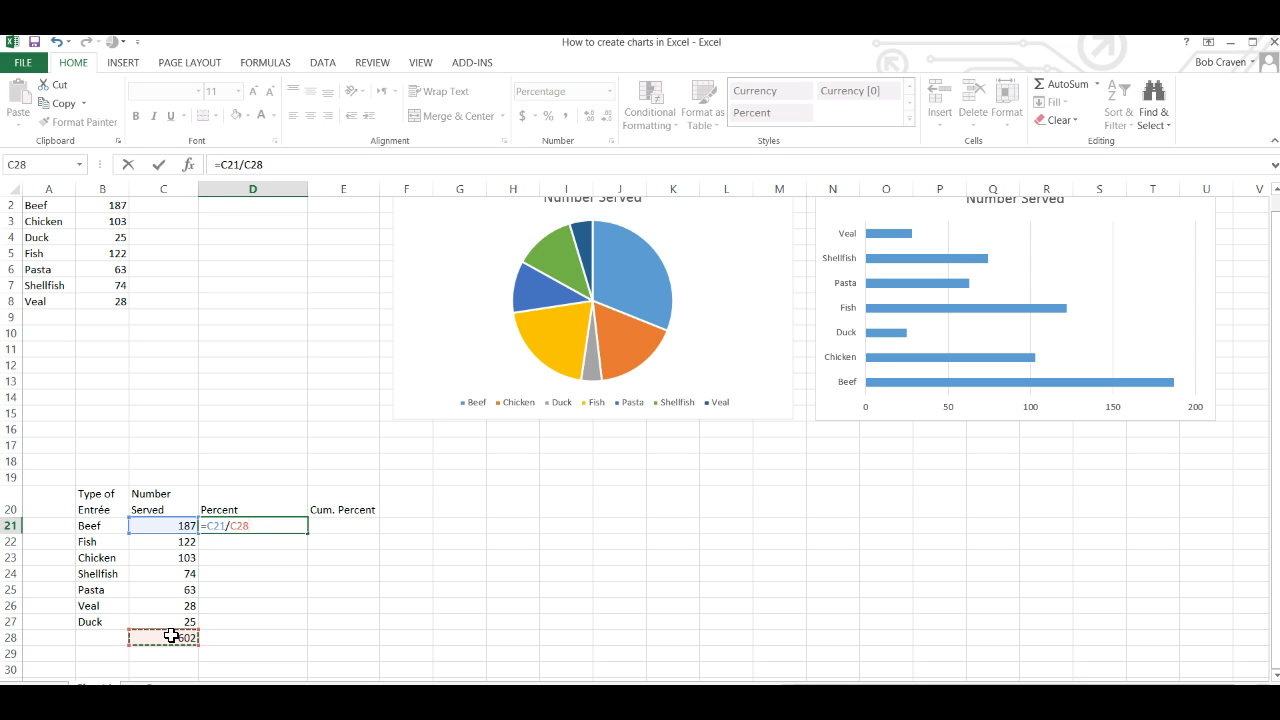
{"action": "key", "text": "F4"}
{"action": "key", "text": "Return"}
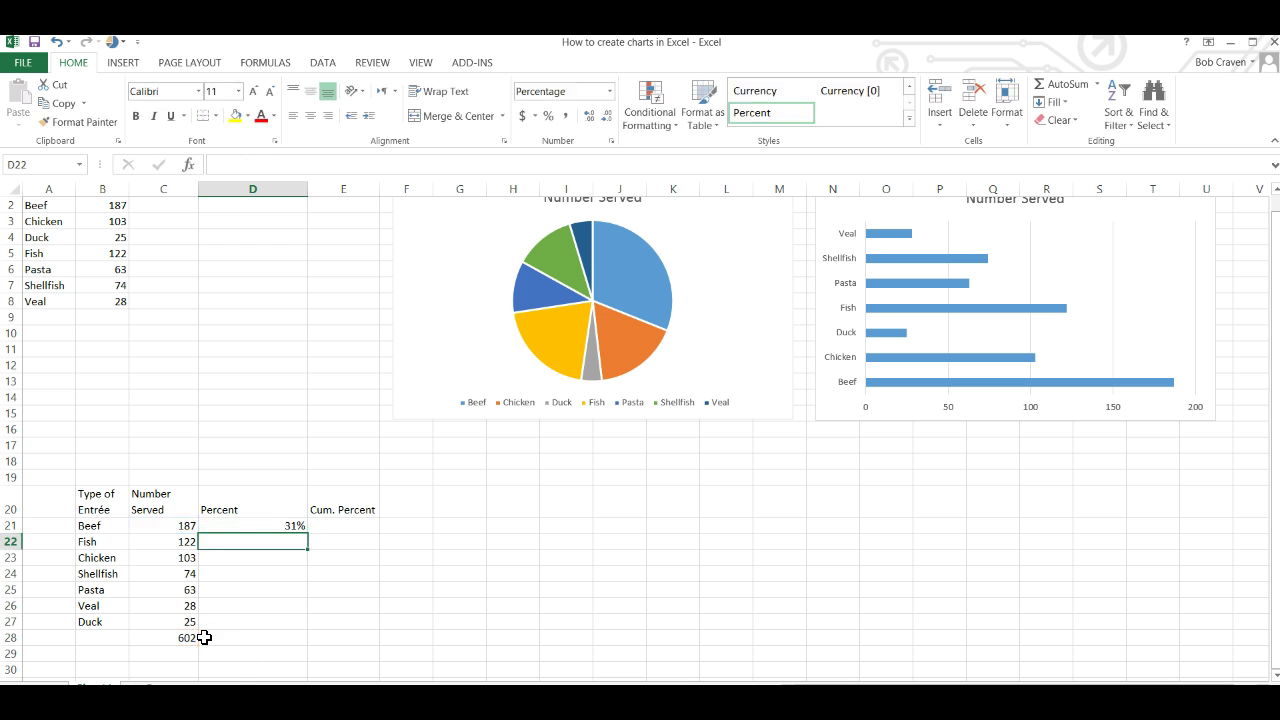
Step: Fill the percent formula from D21 down through D27 for Duck
{"action": "left_click", "coordinate": [272, 523]}
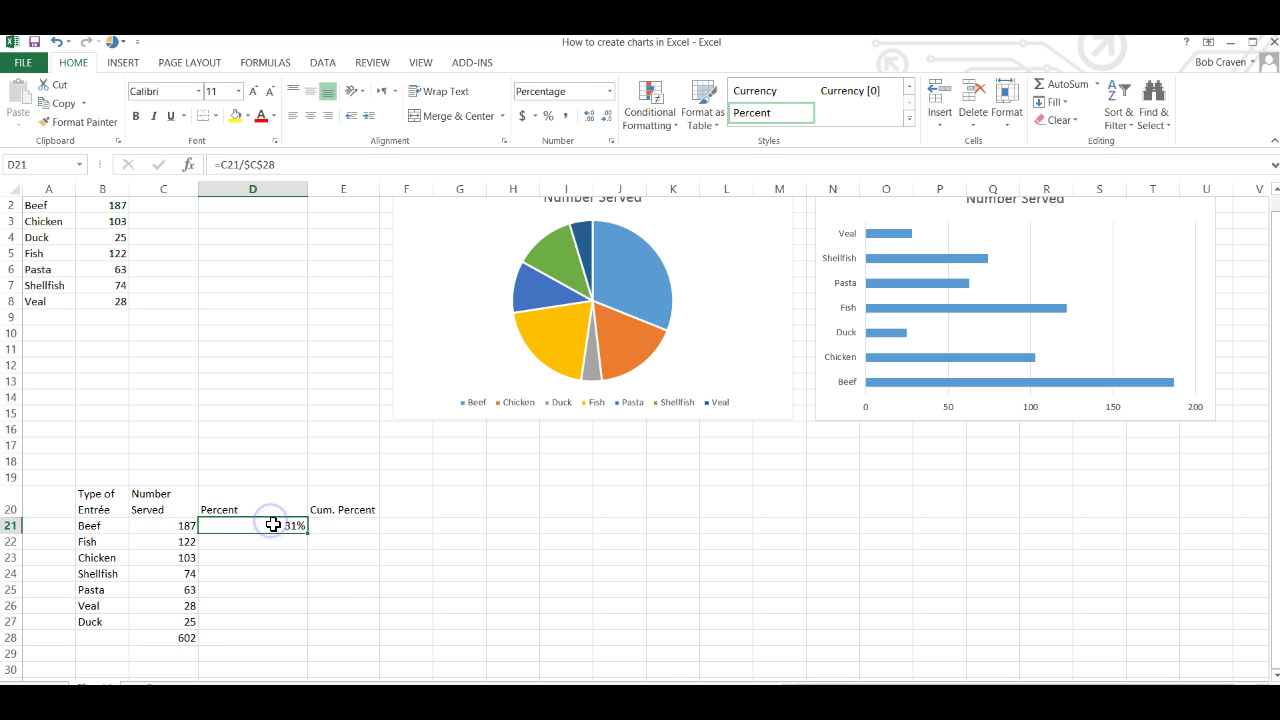
{"action": "left_click", "coordinate": [290, 528]}
{"action": "left_click_drag", "start_coordinate": [307, 531], "coordinate": [312, 624]}
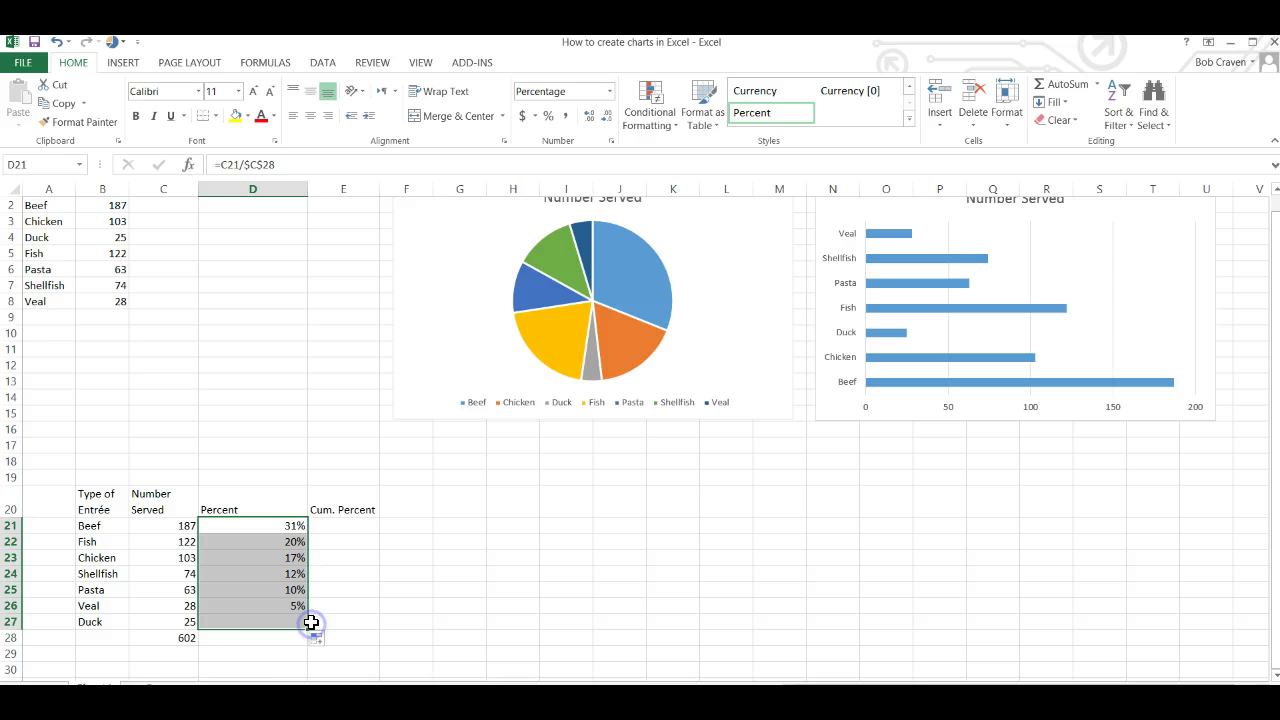
Step: Enter =D21 in E21 so Beef's cumulative percent starts at 31%
{"action": "left_click", "coordinate": [343, 524]}
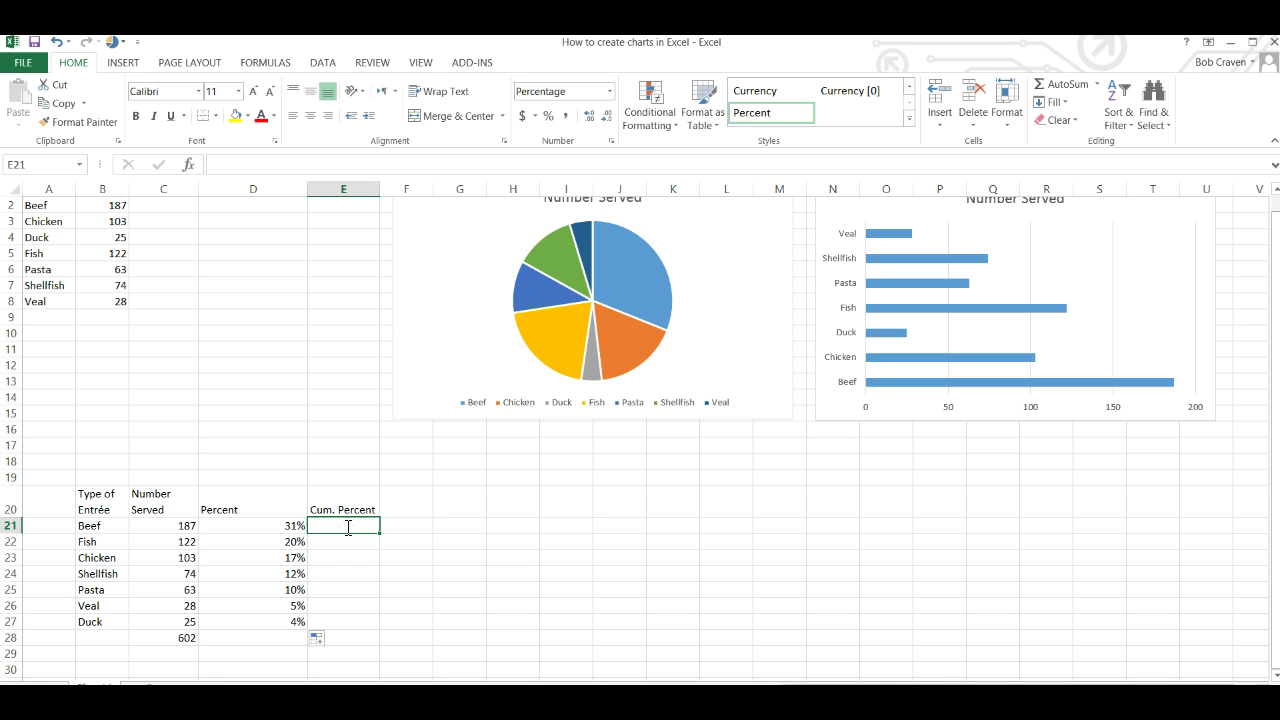
{"action": "type", "text": "="}
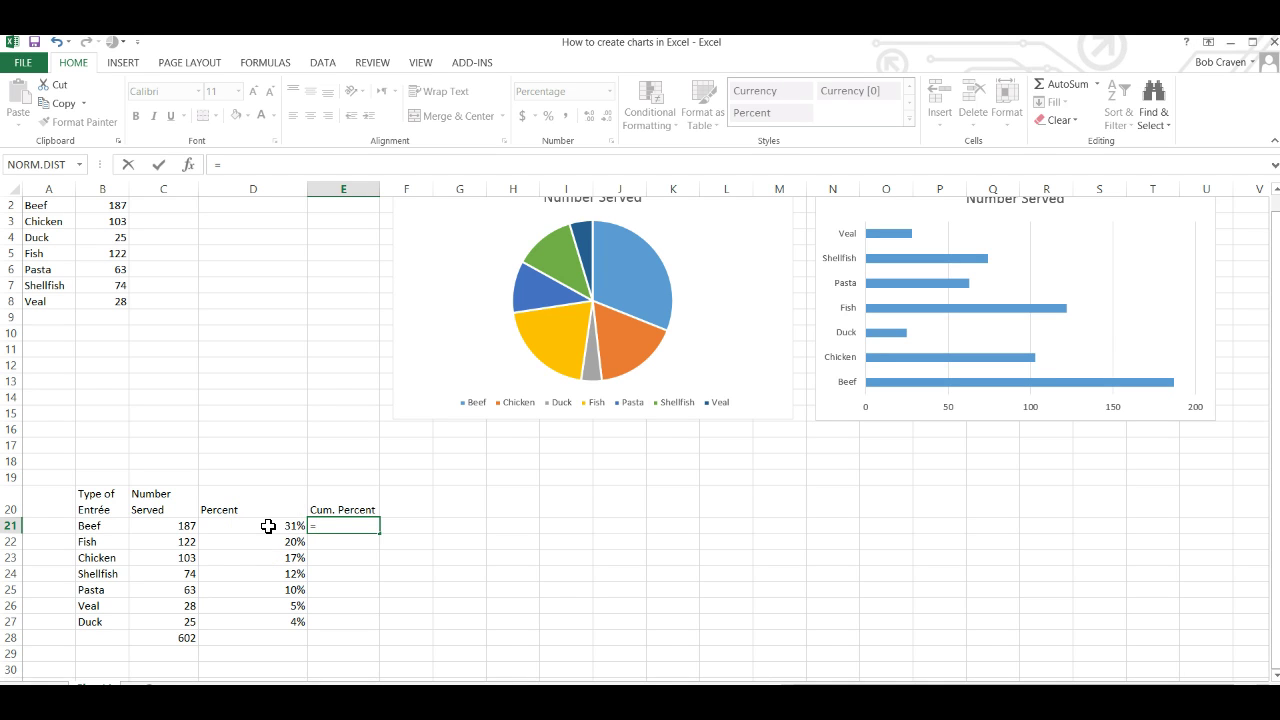
{"action": "left_click", "coordinate": [268, 526]}
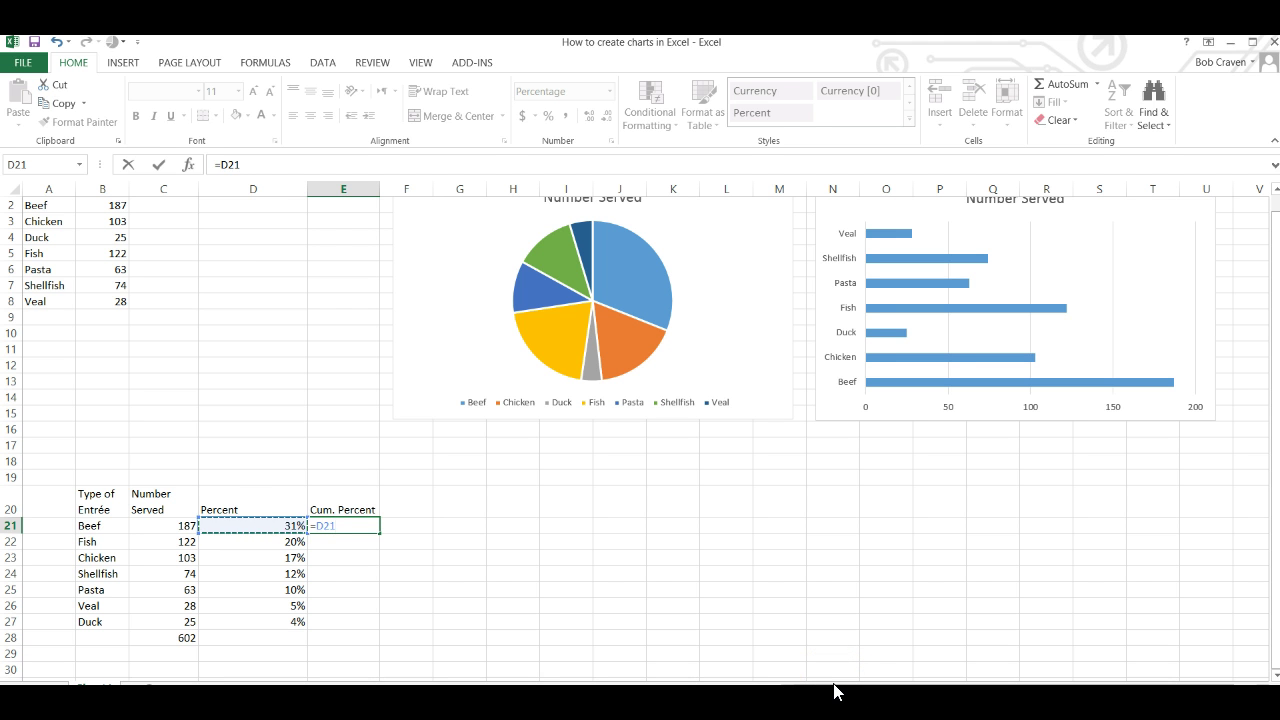
{"action": "key", "text": "Return"}
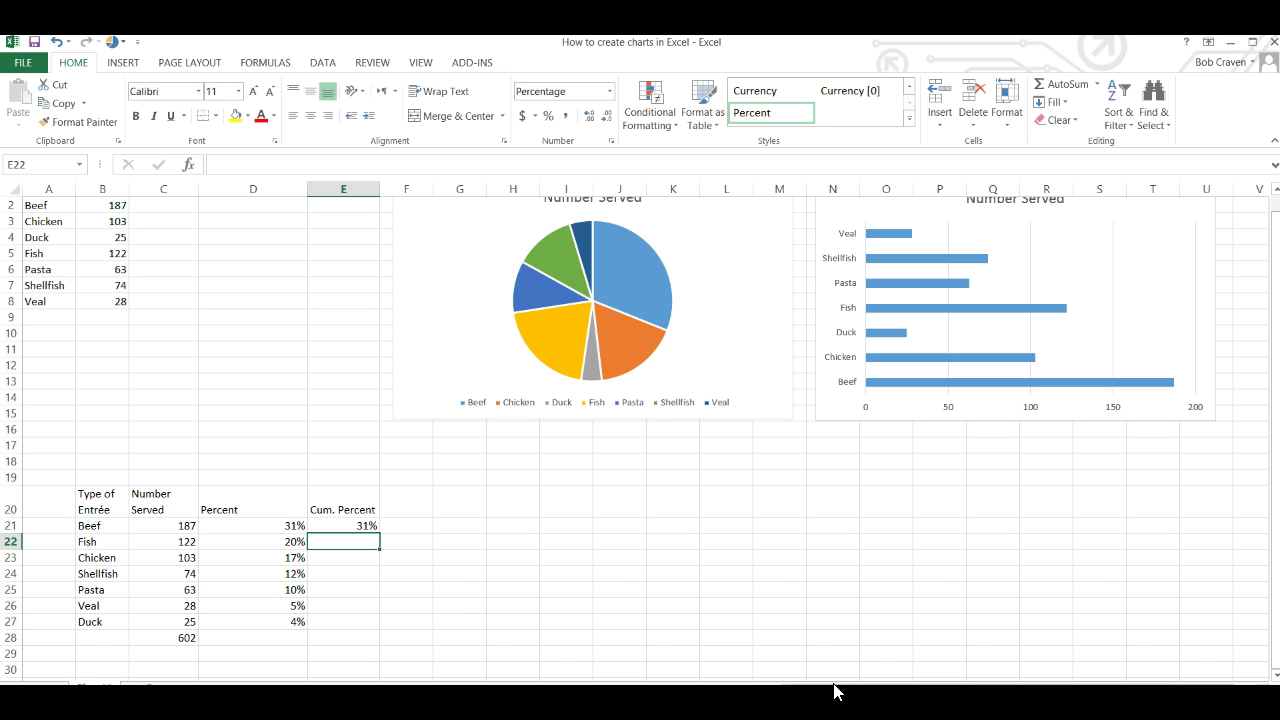
Step: Enter =E21+D22 in E22 and fill it down to E27, reaching 100%
{"action": "type", "text": "="}
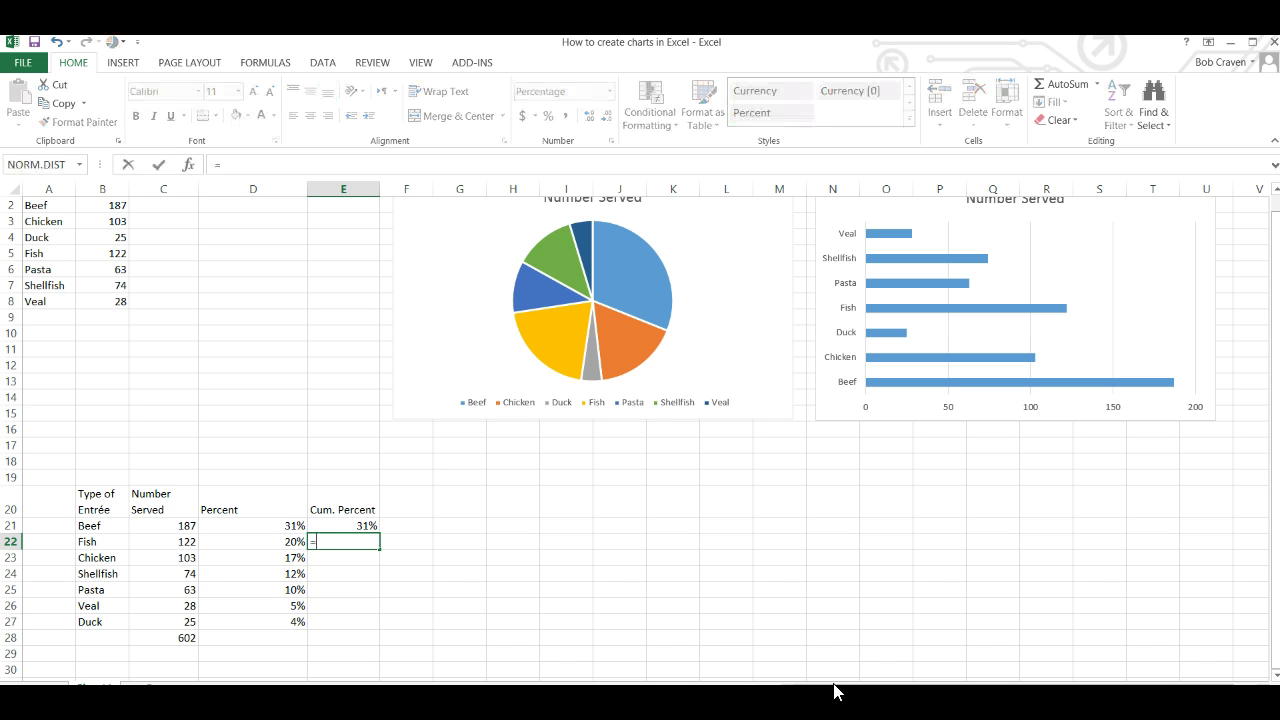
{"action": "left_click", "coordinate": [346, 525]}
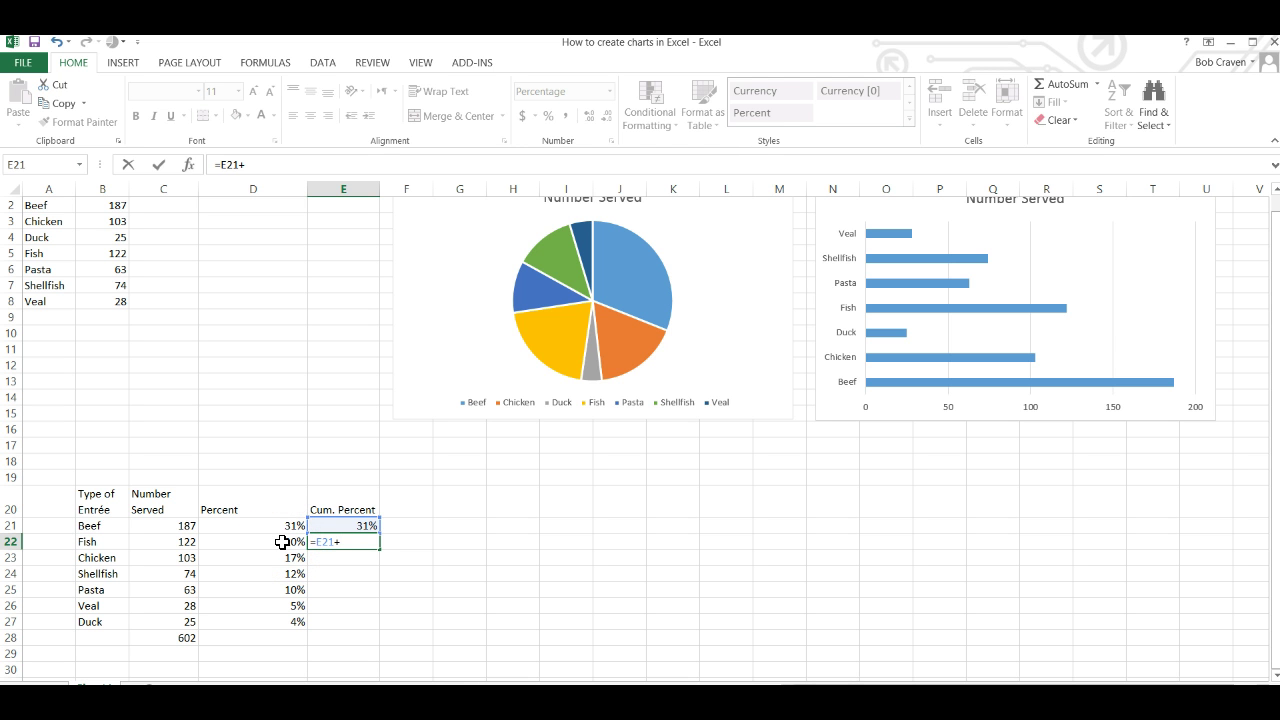
{"action": "left_click", "coordinate": [283, 542]}
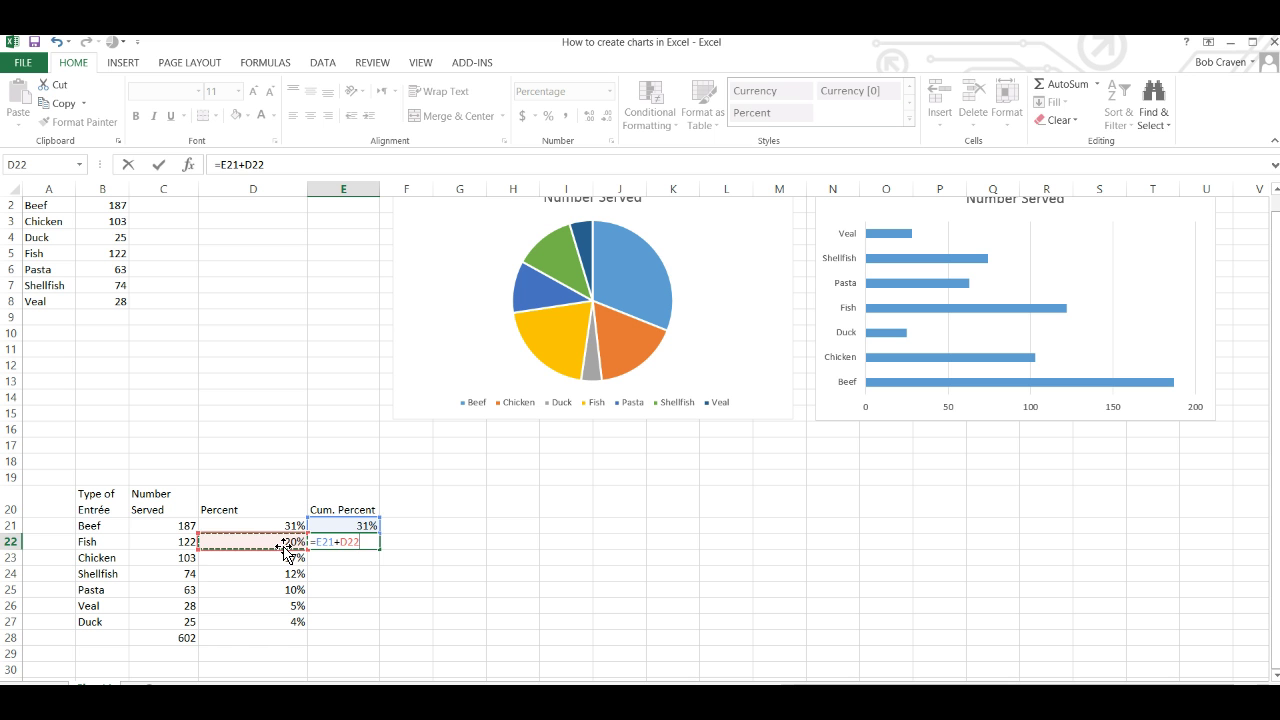
{"action": "key", "text": "Return"}
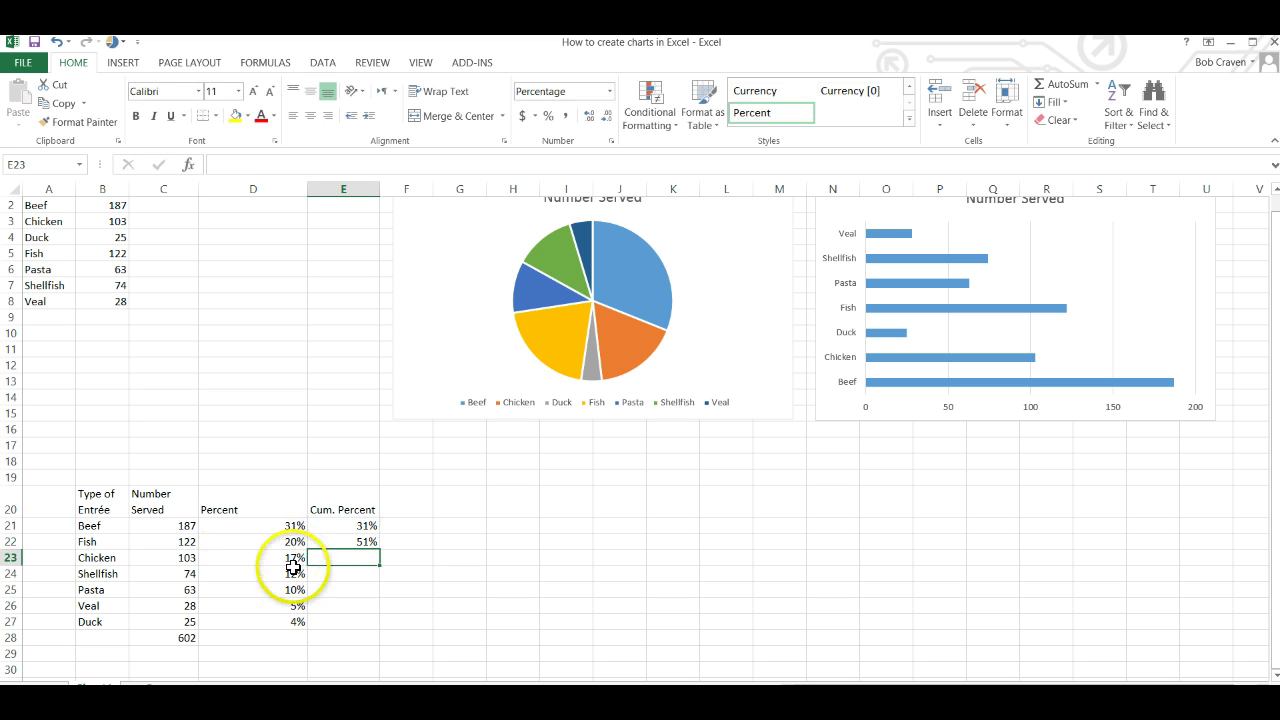
{"action": "left_click", "coordinate": [349, 541]}
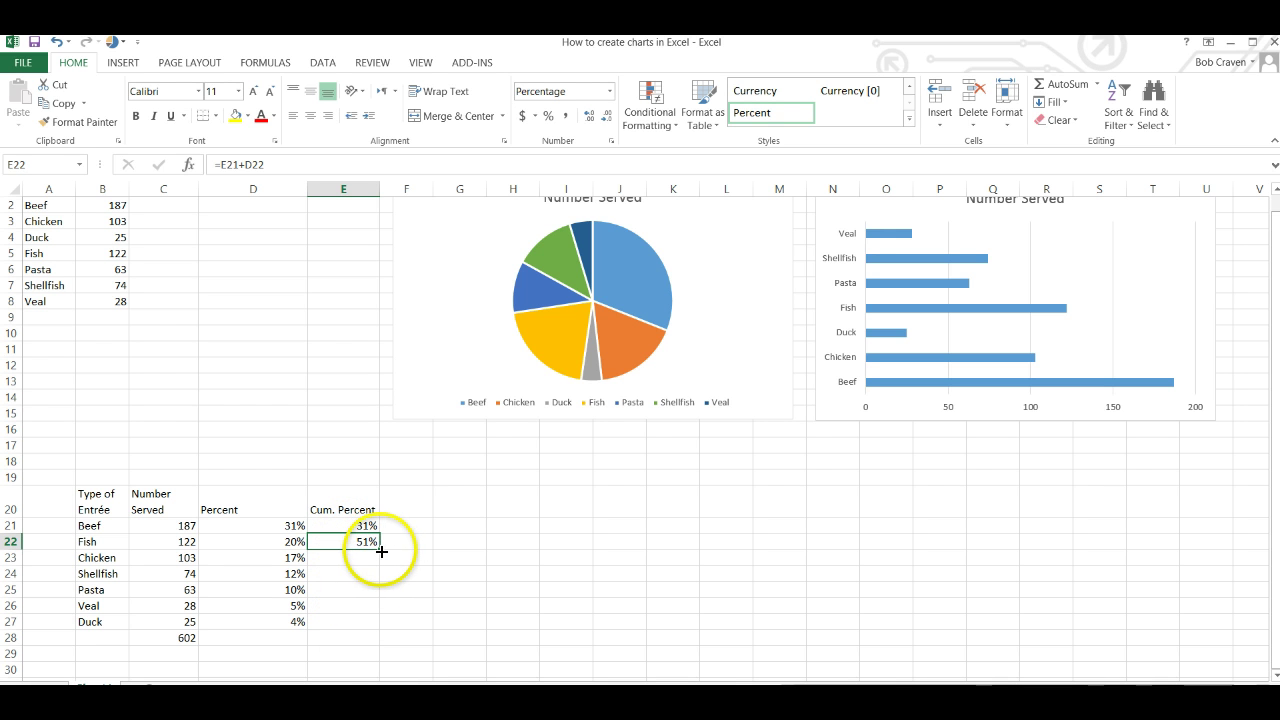
{"action": "left_click_drag", "start_coordinate": [381, 551], "coordinate": [378, 623]}
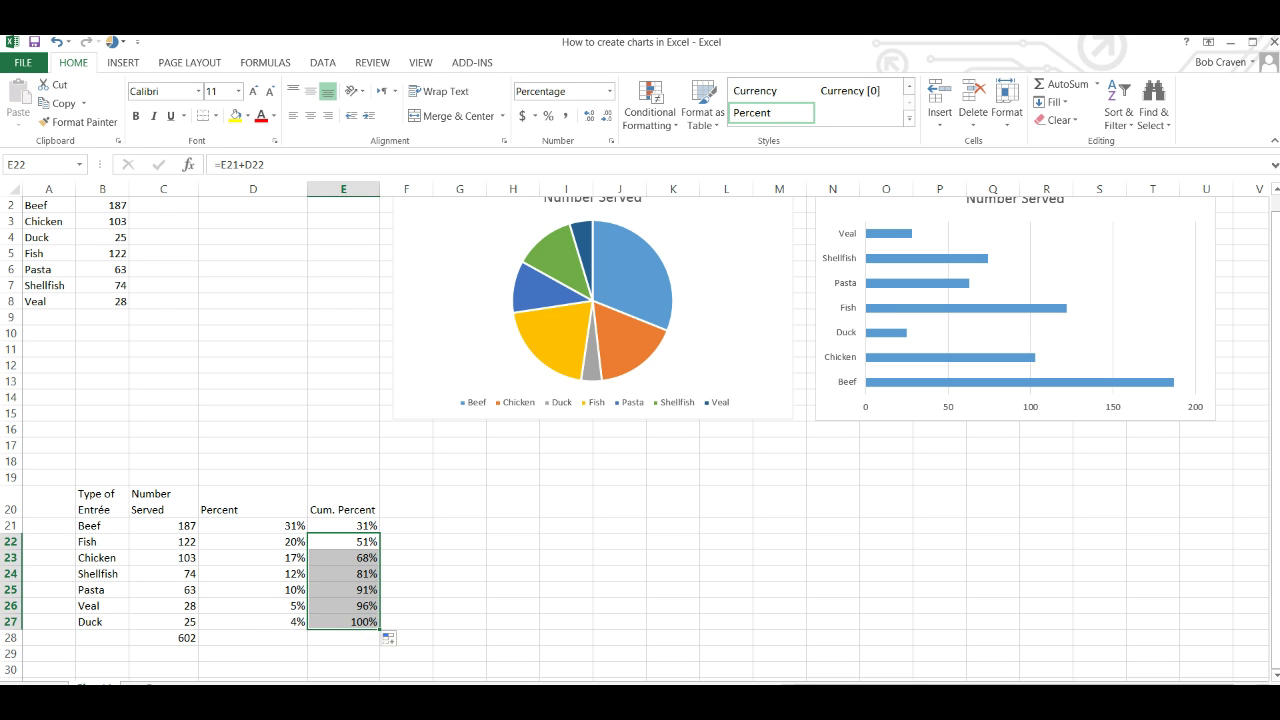
Step: Insert a 2-D clustered column chart from the table range B20:E27
{"action": "left_click", "coordinate": [101, 493]}
{"action": "left_click_drag", "start_coordinate": [216, 520], "coordinate": [367, 620]}
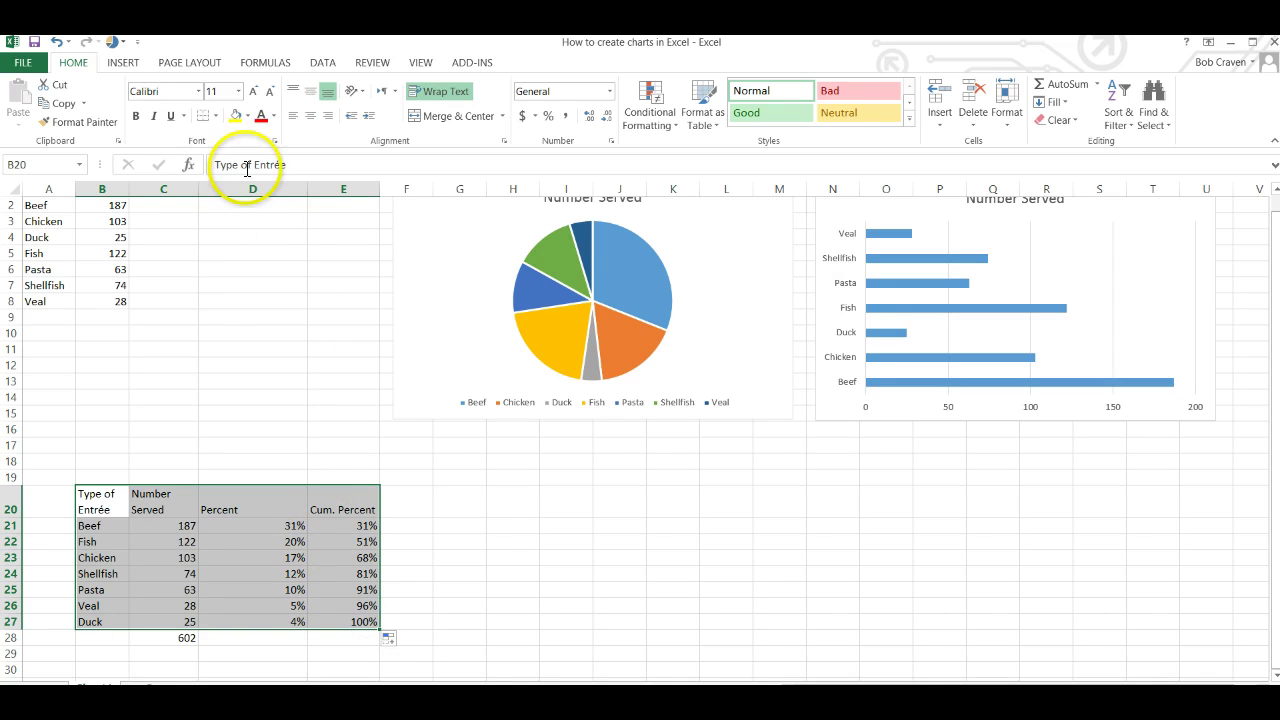
{"action": "left_click", "coordinate": [123, 64]}
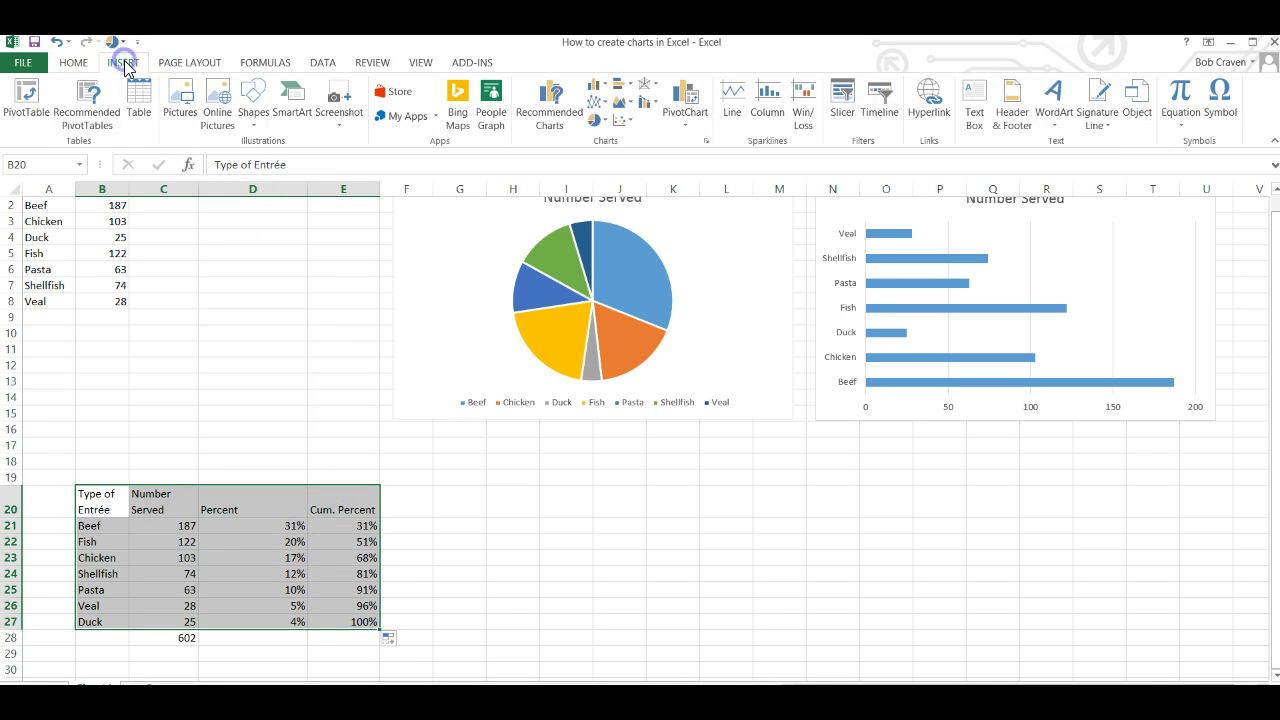
{"action": "left_click", "coordinate": [595, 88]}
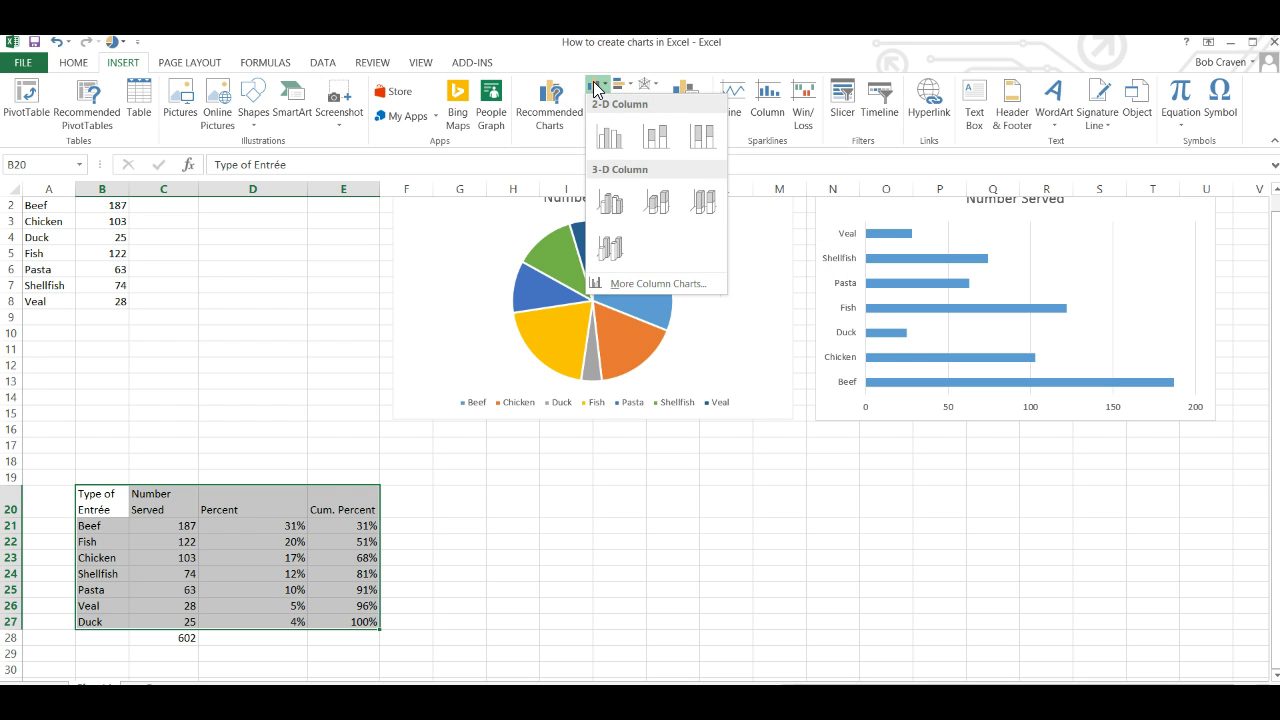
{"action": "left_click", "coordinate": [606, 134]}
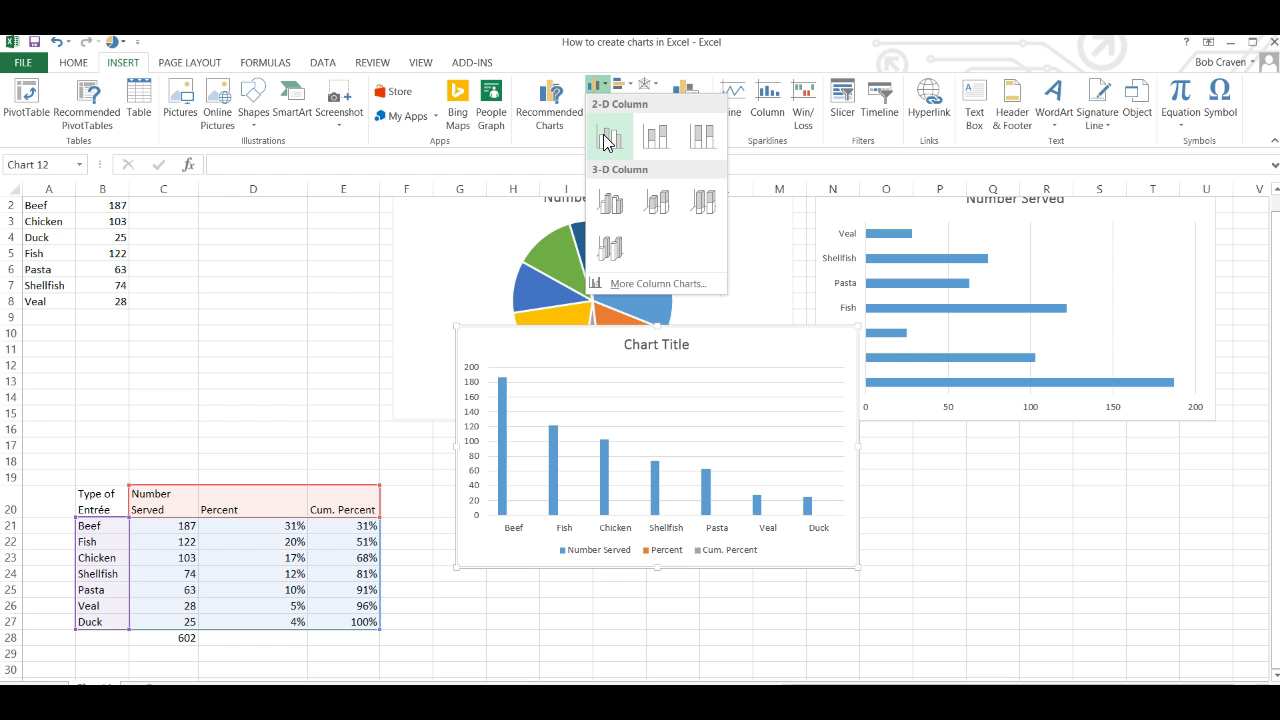
{"action": "left_click", "coordinate": [606, 138]}
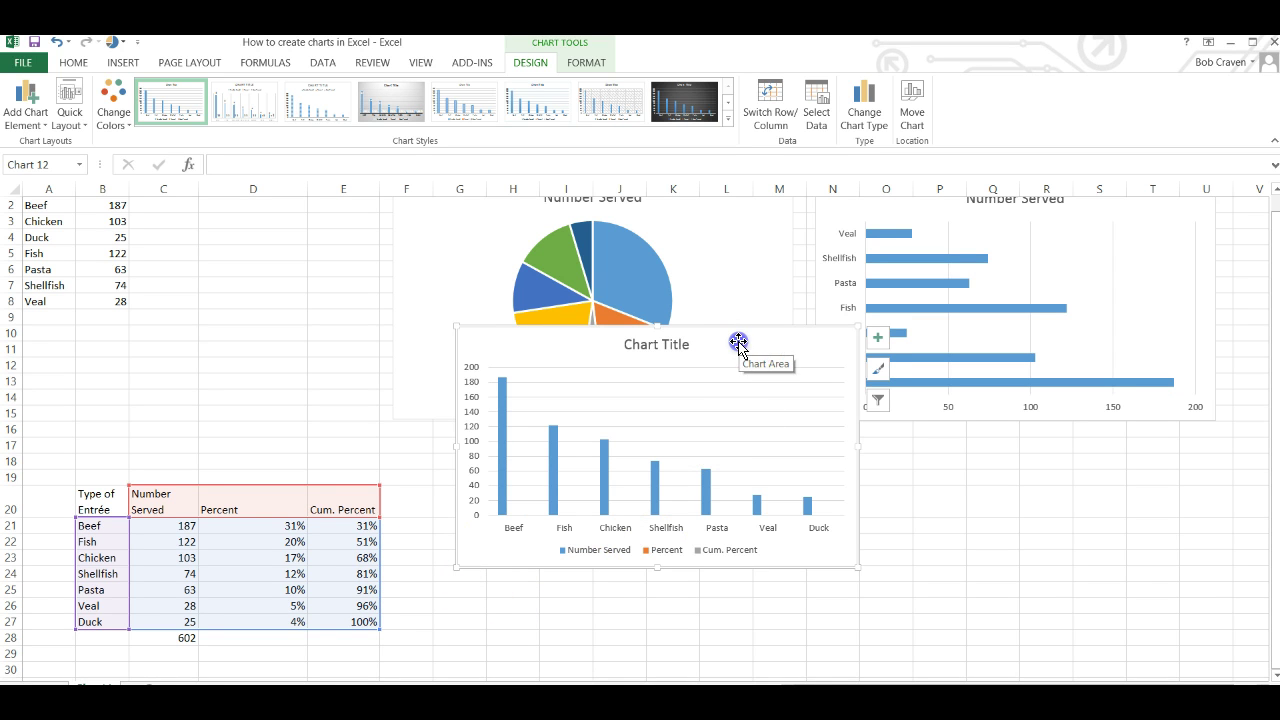
Step: Drag the column chart down beneath the pie chart, clear of the other charts
{"action": "left_click_drag", "start_coordinate": [737, 346], "coordinate": [762, 470]}
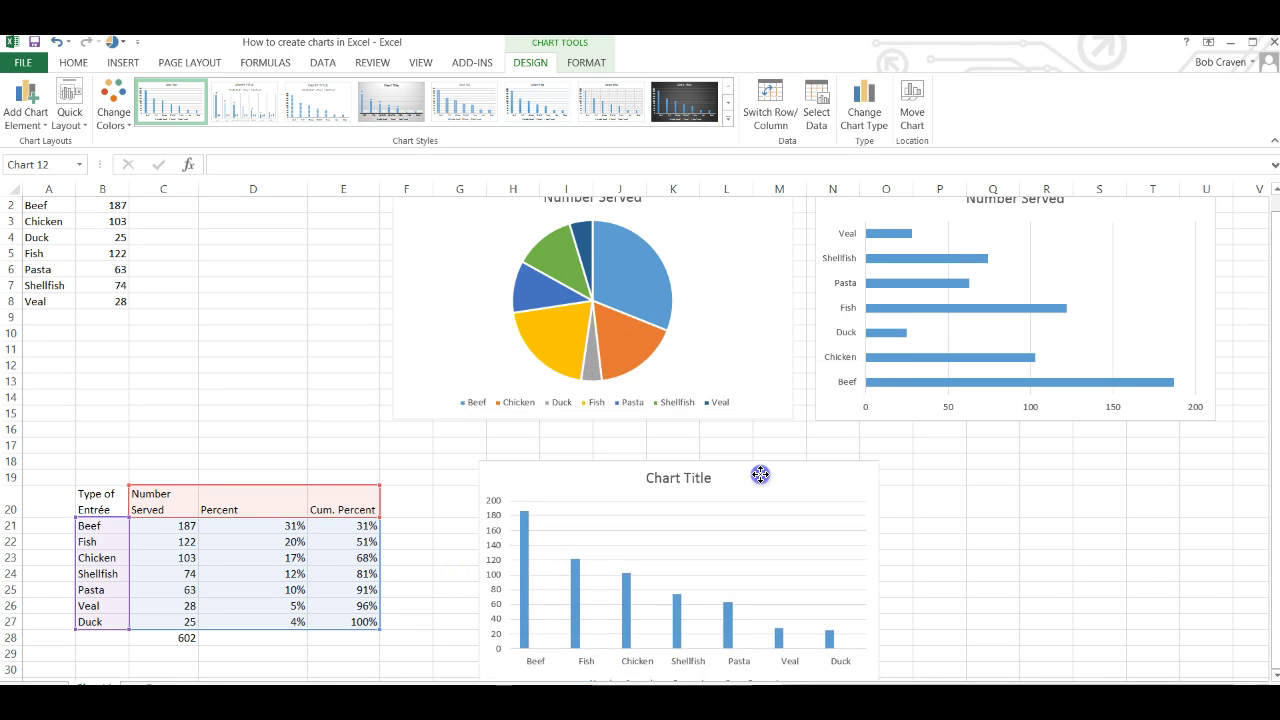
{"action": "left_click_drag", "start_coordinate": [750, 474], "coordinate": [725, 461]}
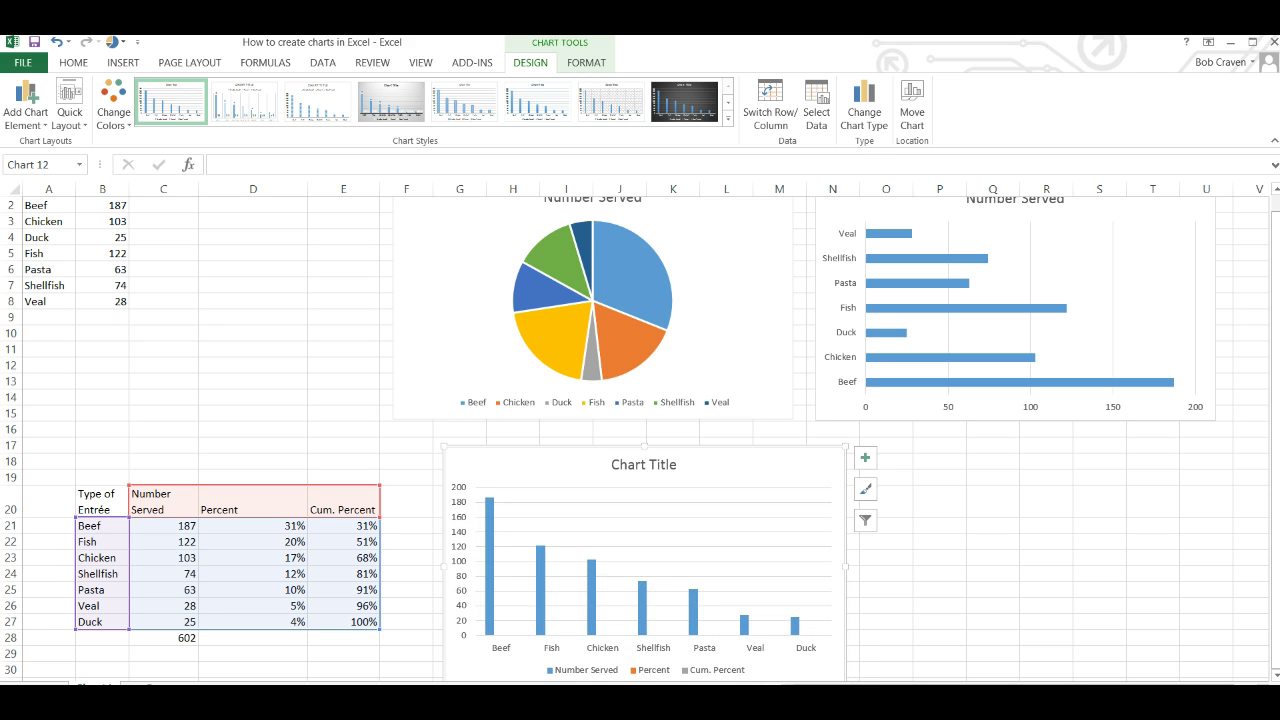
{"action": "left_click", "coordinate": [614, 651]}
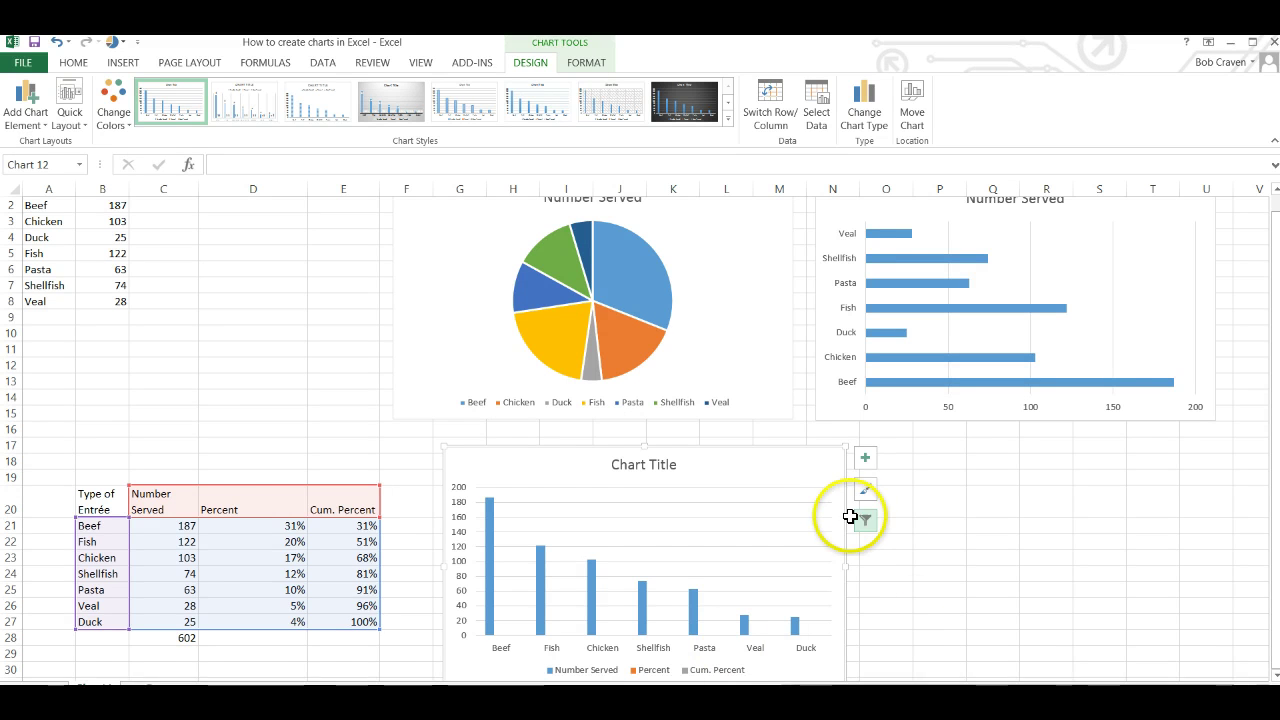
Step: Remove the Percent entry from the chart's Select Data legend entries and confirm
{"action": "left_click", "coordinate": [802, 467]}
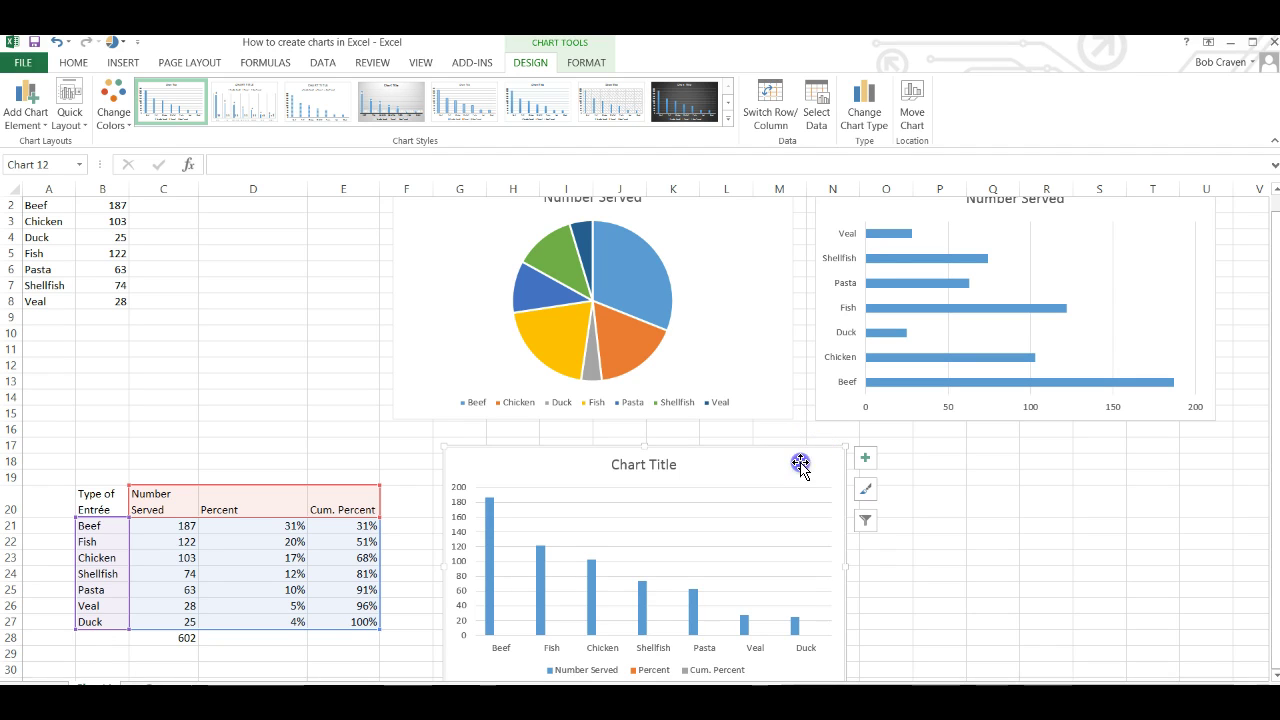
{"action": "right_click", "coordinate": [803, 467]}
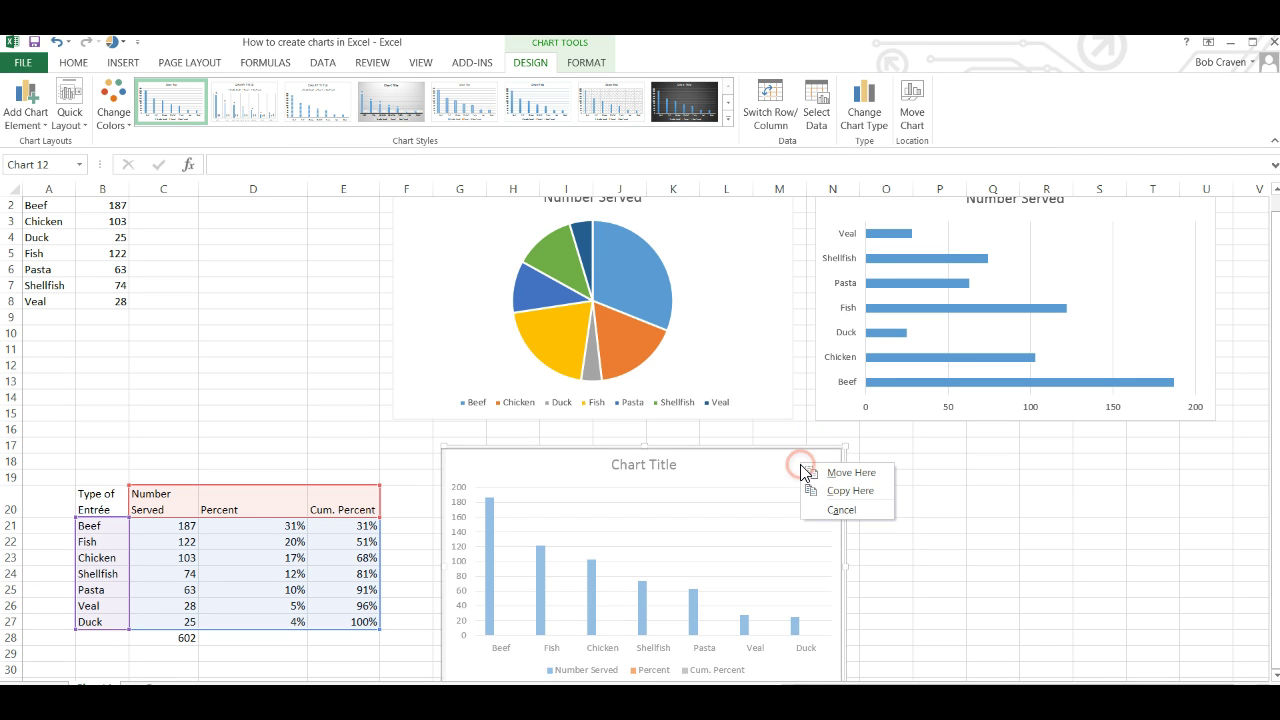
{"action": "right_click", "coordinate": [794, 467]}
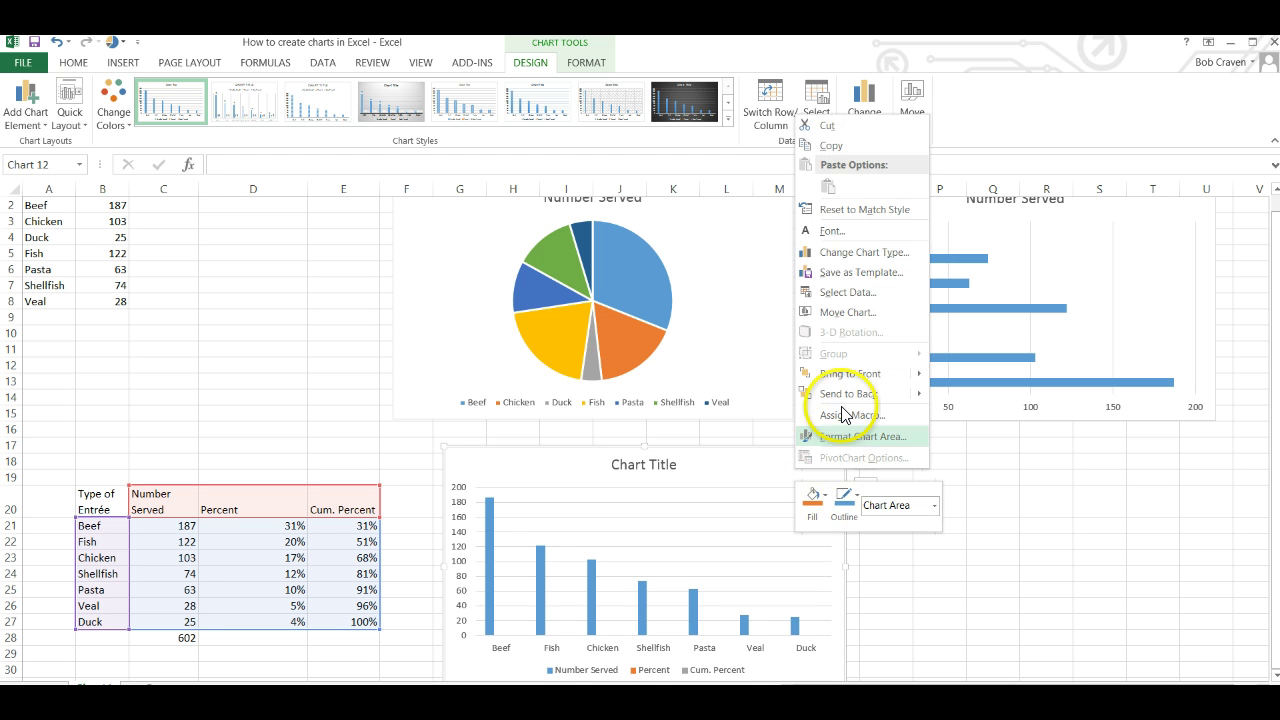
{"action": "left_click", "coordinate": [849, 292]}
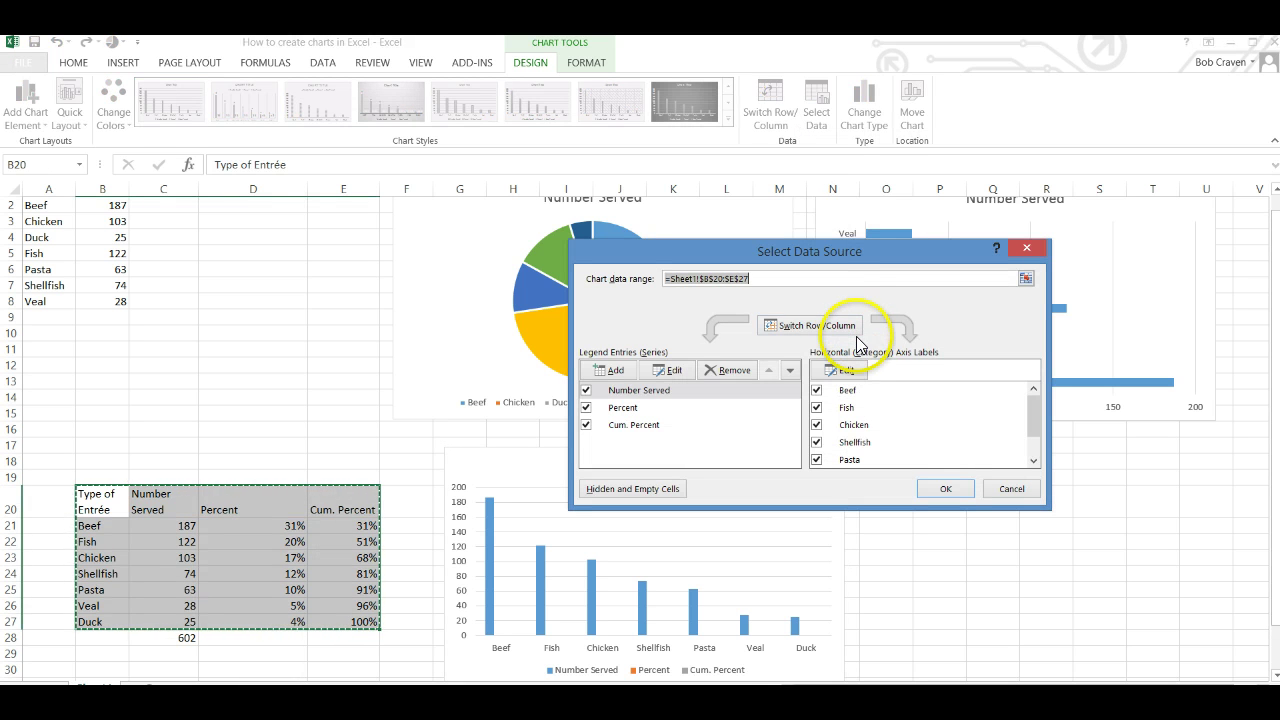
{"action": "left_click", "coordinate": [622, 408]}
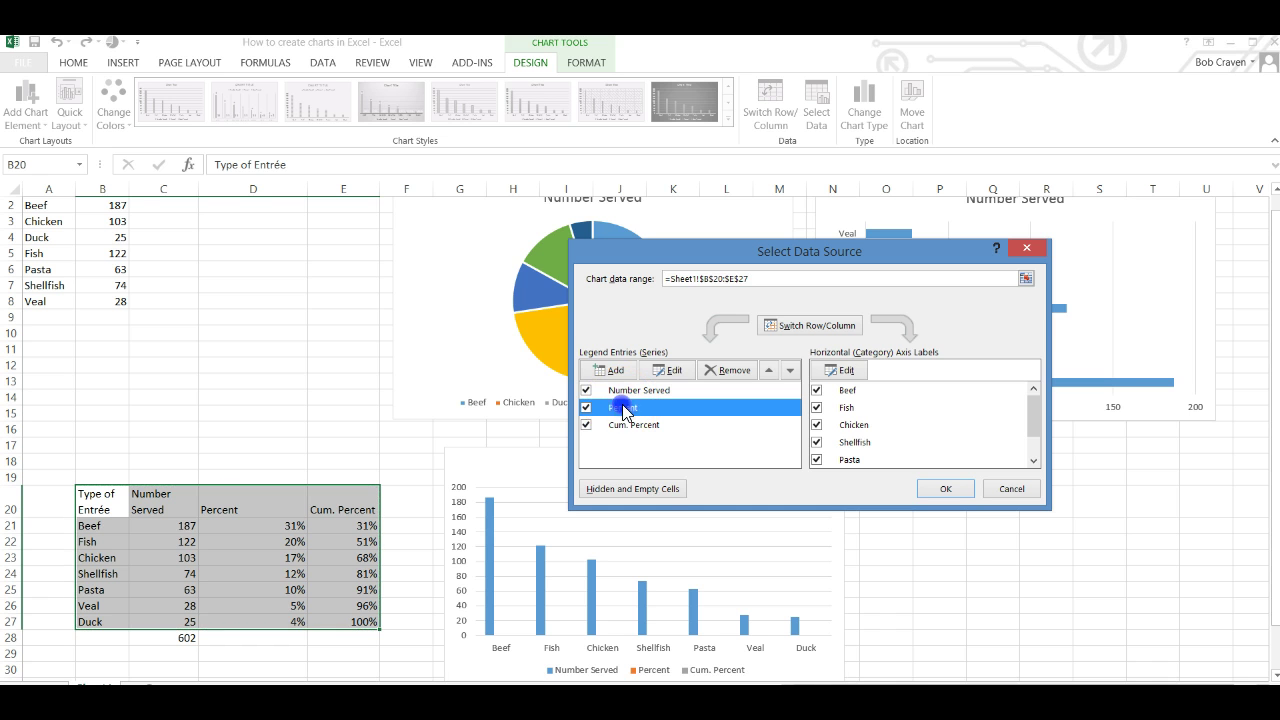
{"action": "left_click", "coordinate": [731, 372]}
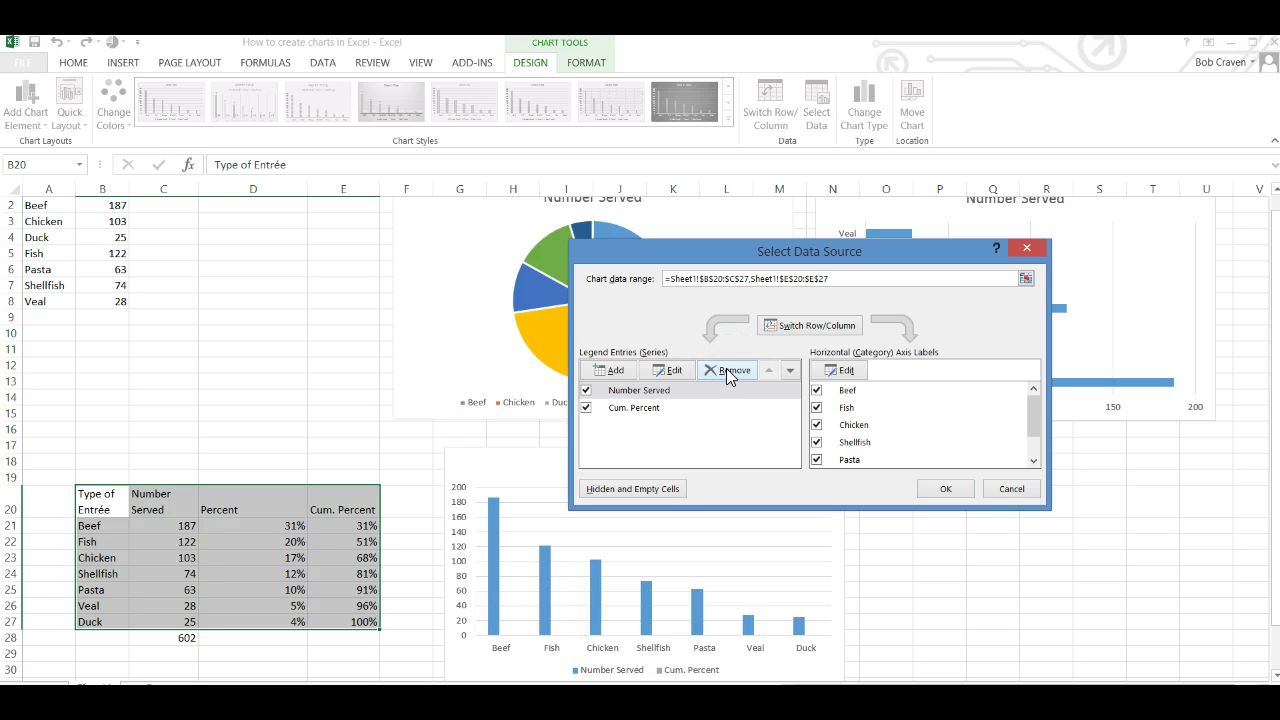
{"action": "left_click", "coordinate": [948, 489]}
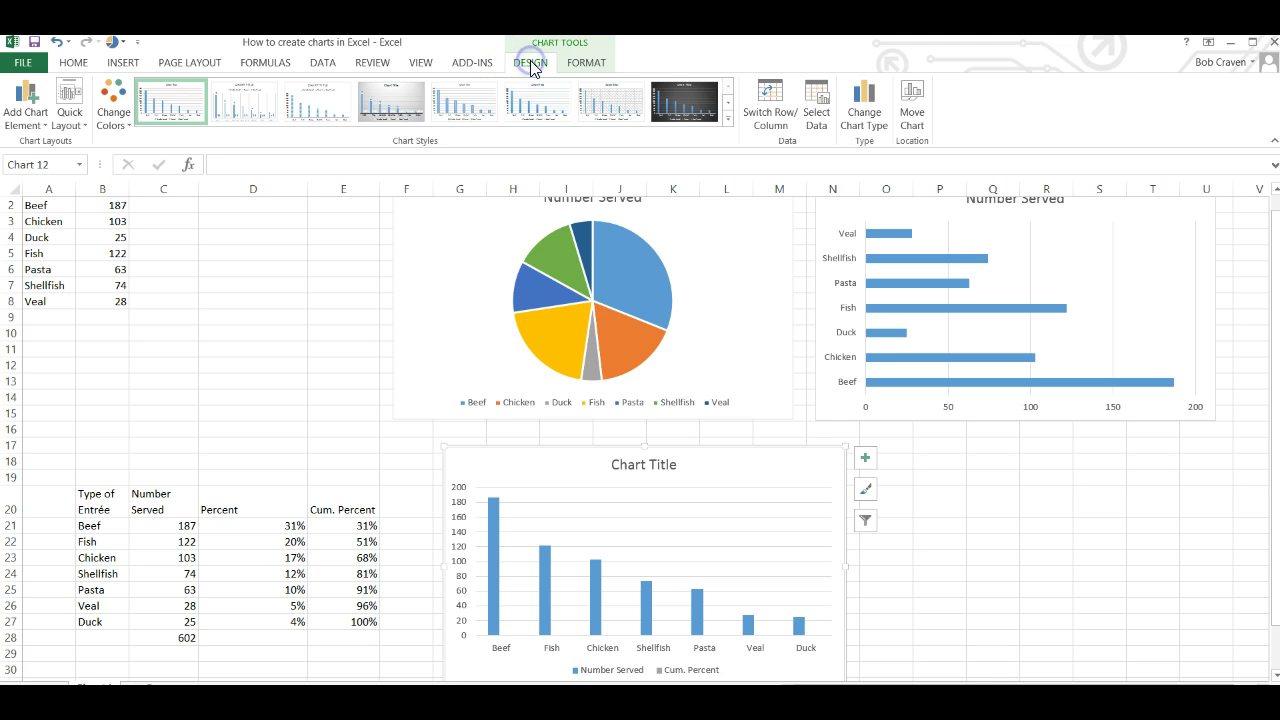
Step: Pick Series "Cum. Percent" from the Chart Elements list and open its Format Data Series pane
{"action": "left_click", "coordinate": [584, 66]}
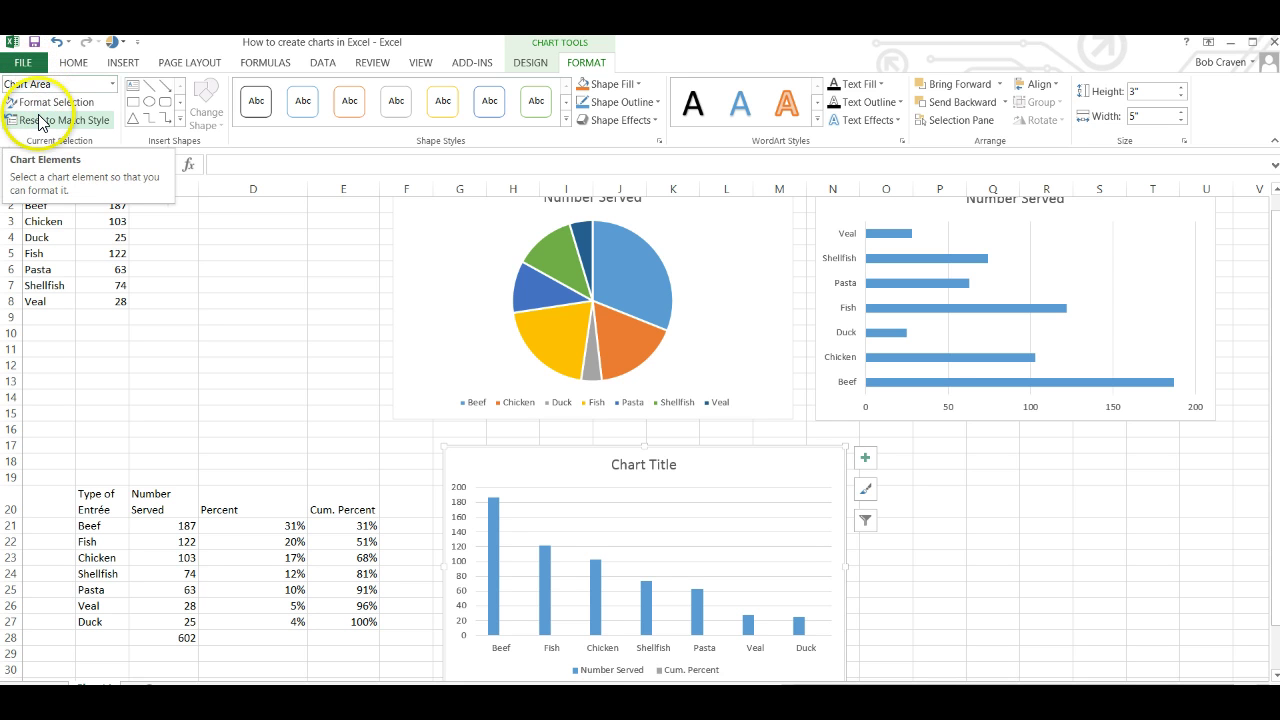
{"action": "left_click", "coordinate": [114, 85]}
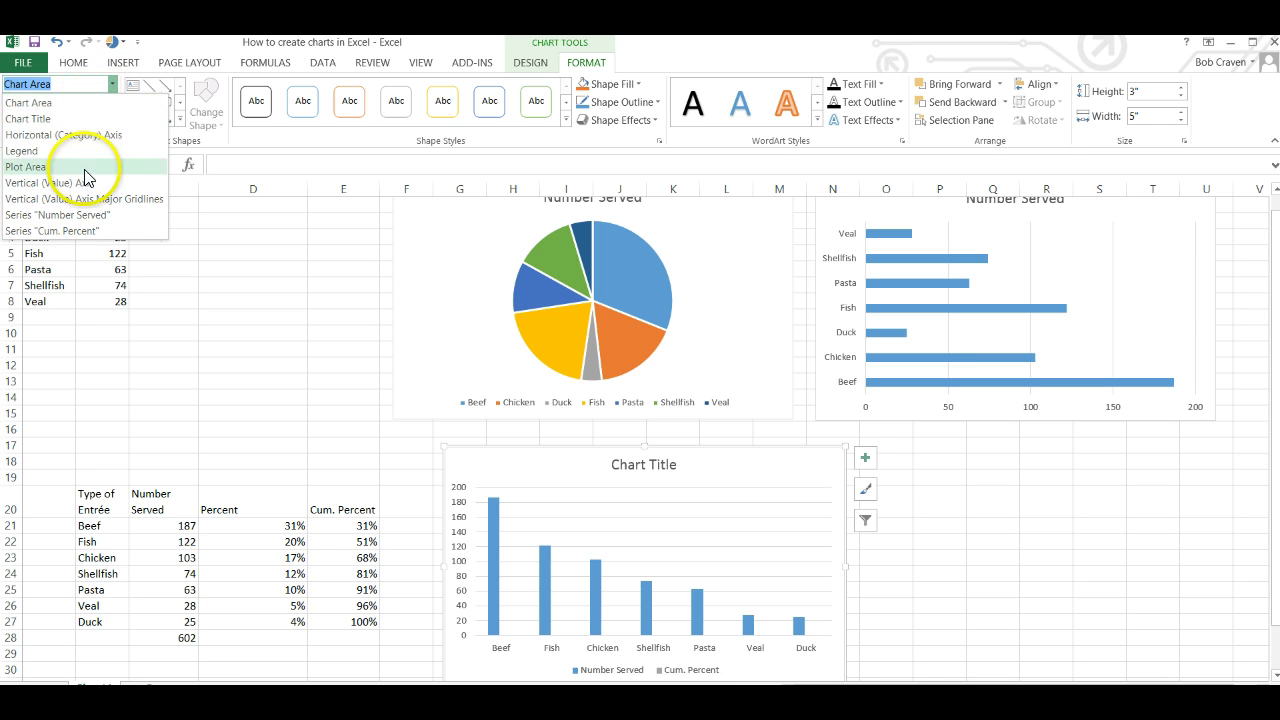
{"action": "left_click", "coordinate": [74, 231]}
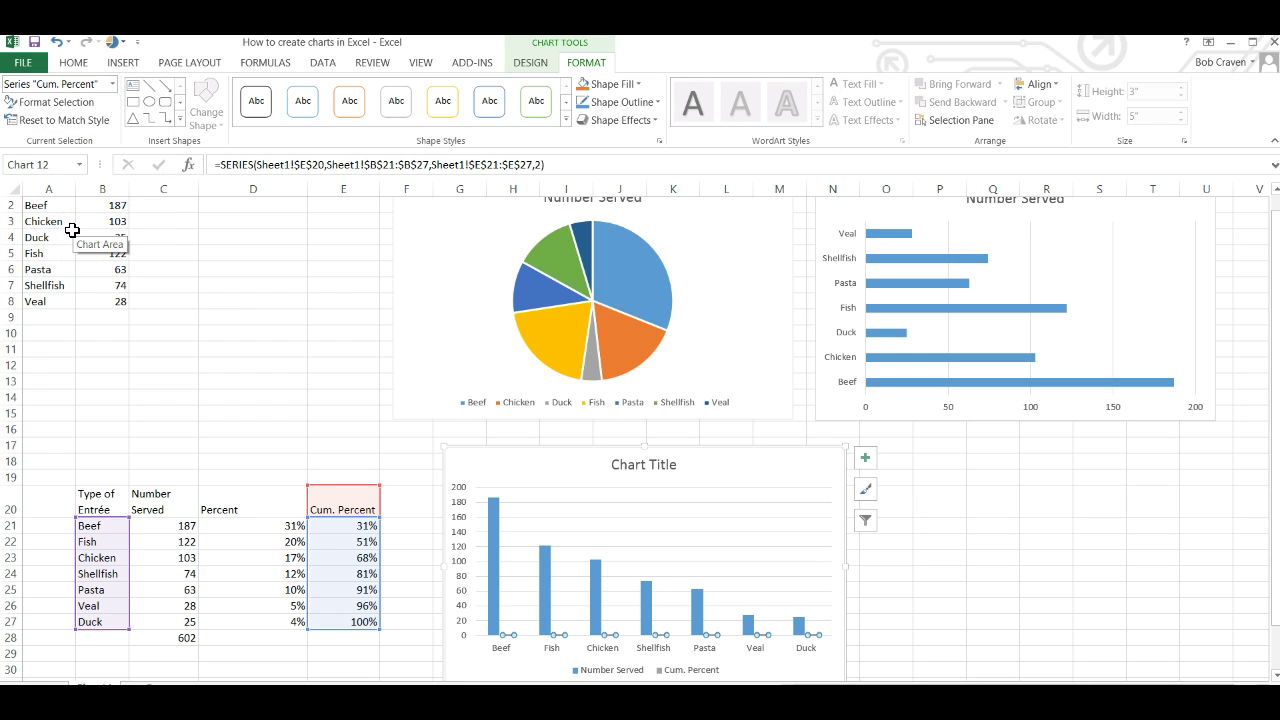
{"action": "left_click", "coordinate": [33, 103]}
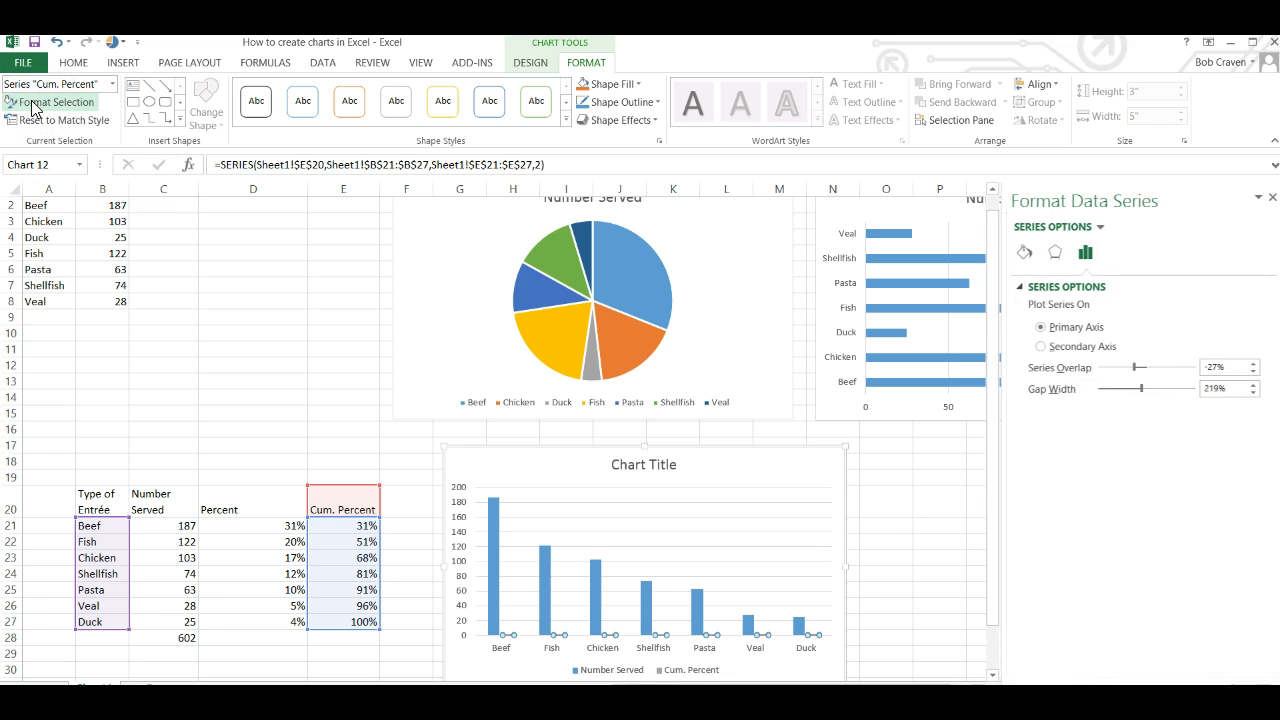
Step: Plot the Cum. Percent series on the Secondary Axis
{"action": "left_click", "coordinate": [1041, 347]}
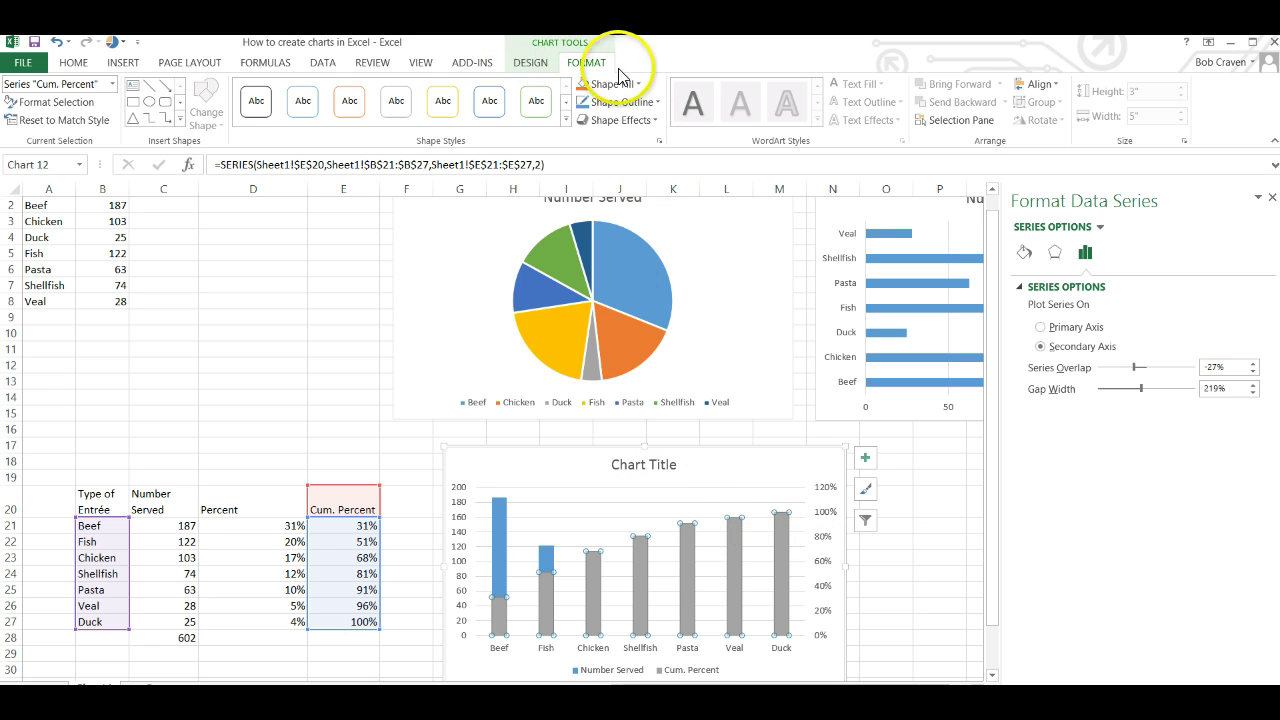
{"action": "left_click", "coordinate": [538, 64]}
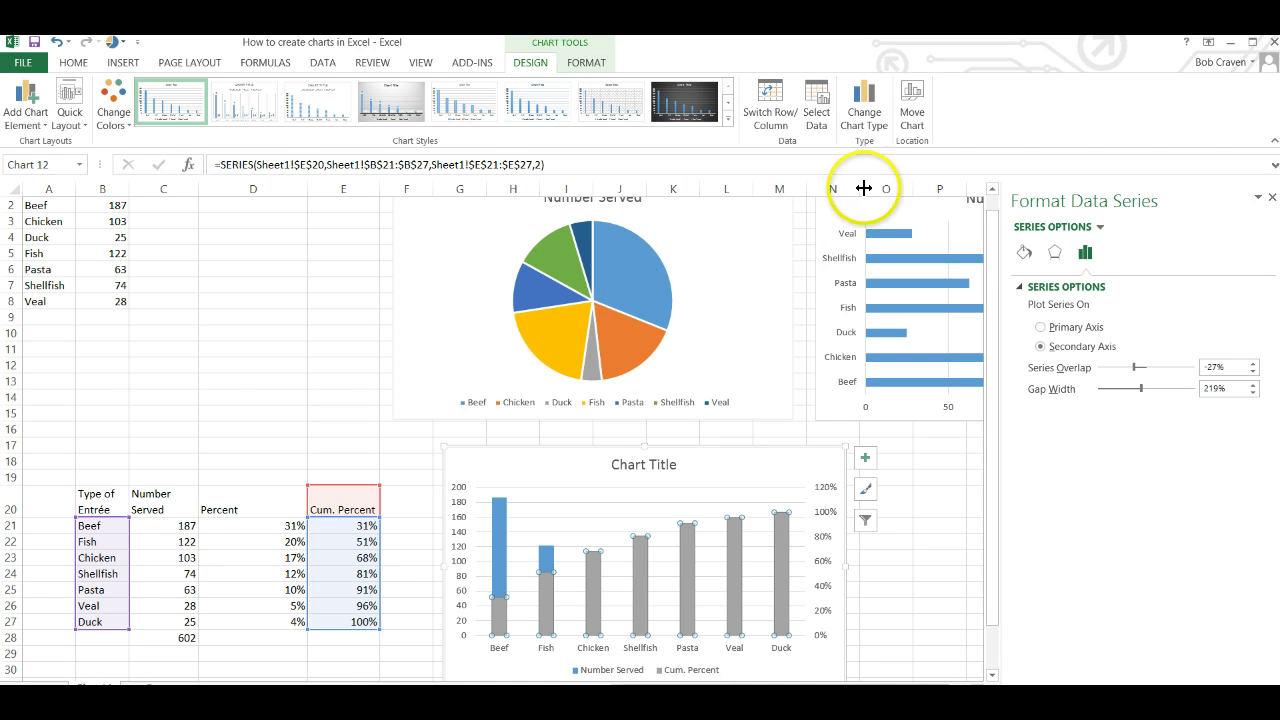
Step: Change the chart type to the Clustered Column – Line on Secondary Axis combo
{"action": "left_click", "coordinate": [866, 118]}
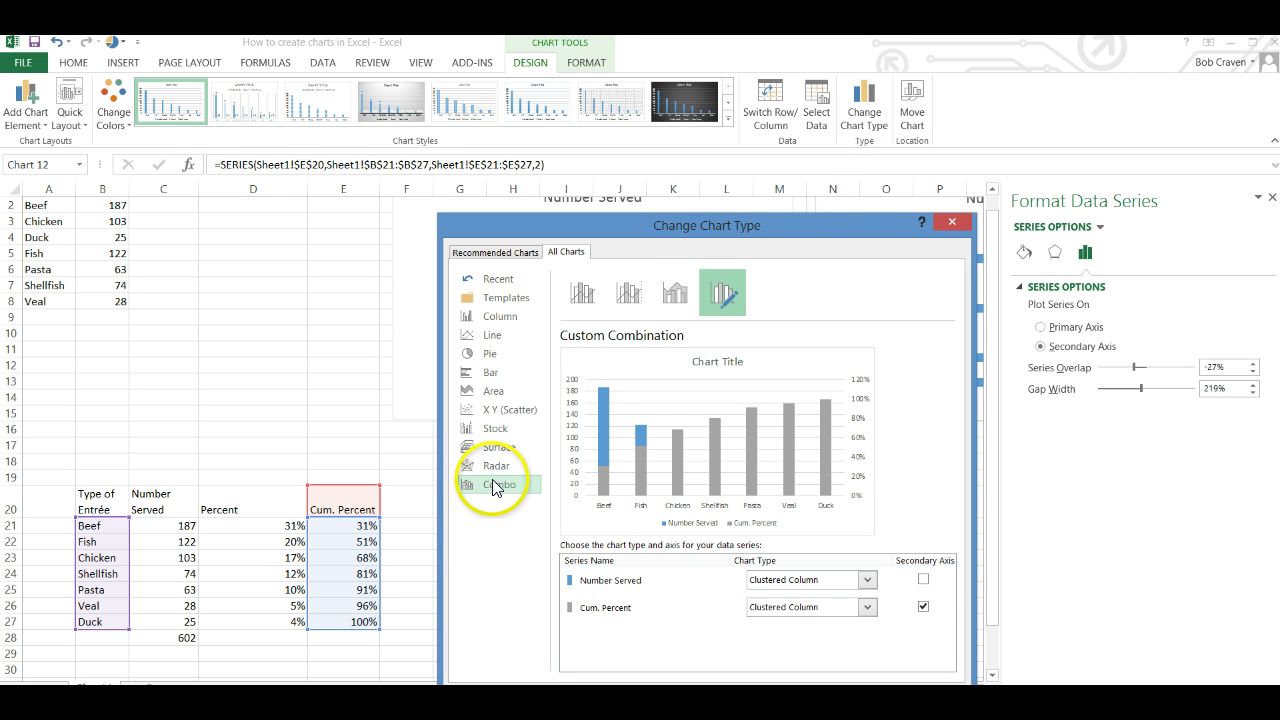
{"action": "left_click", "coordinate": [630, 294]}
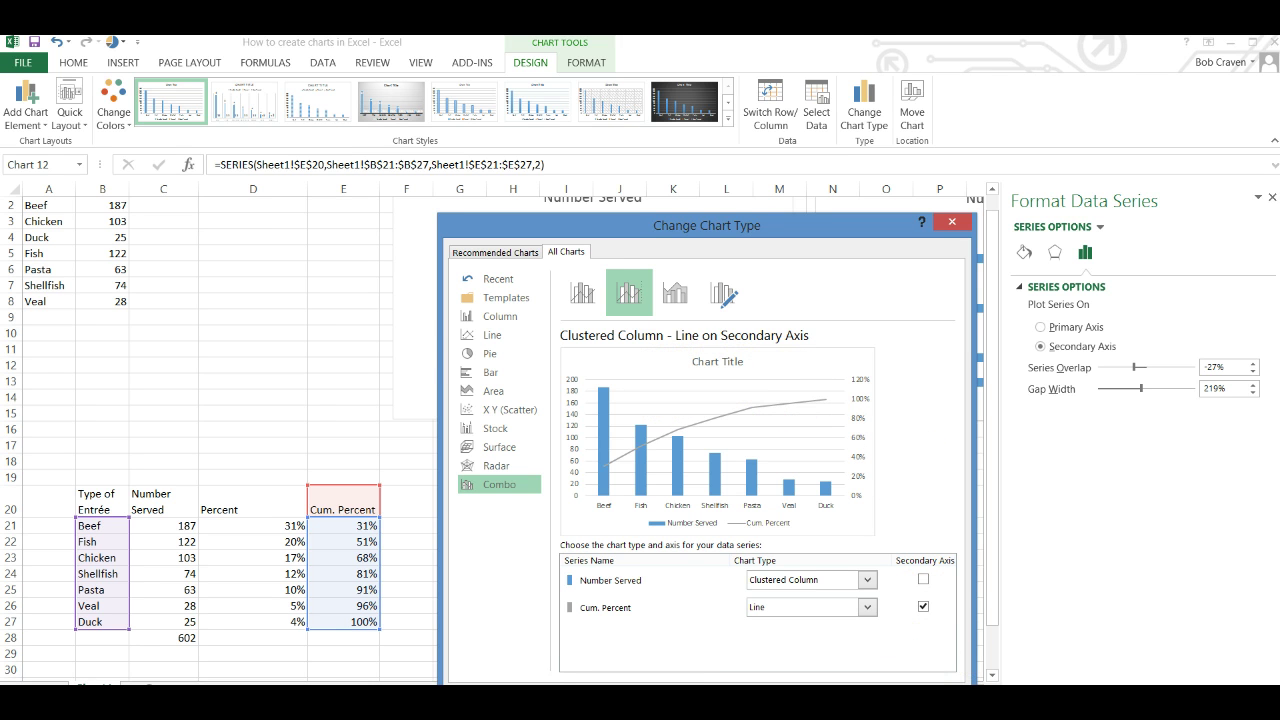
{"action": "key", "text": "Return"}
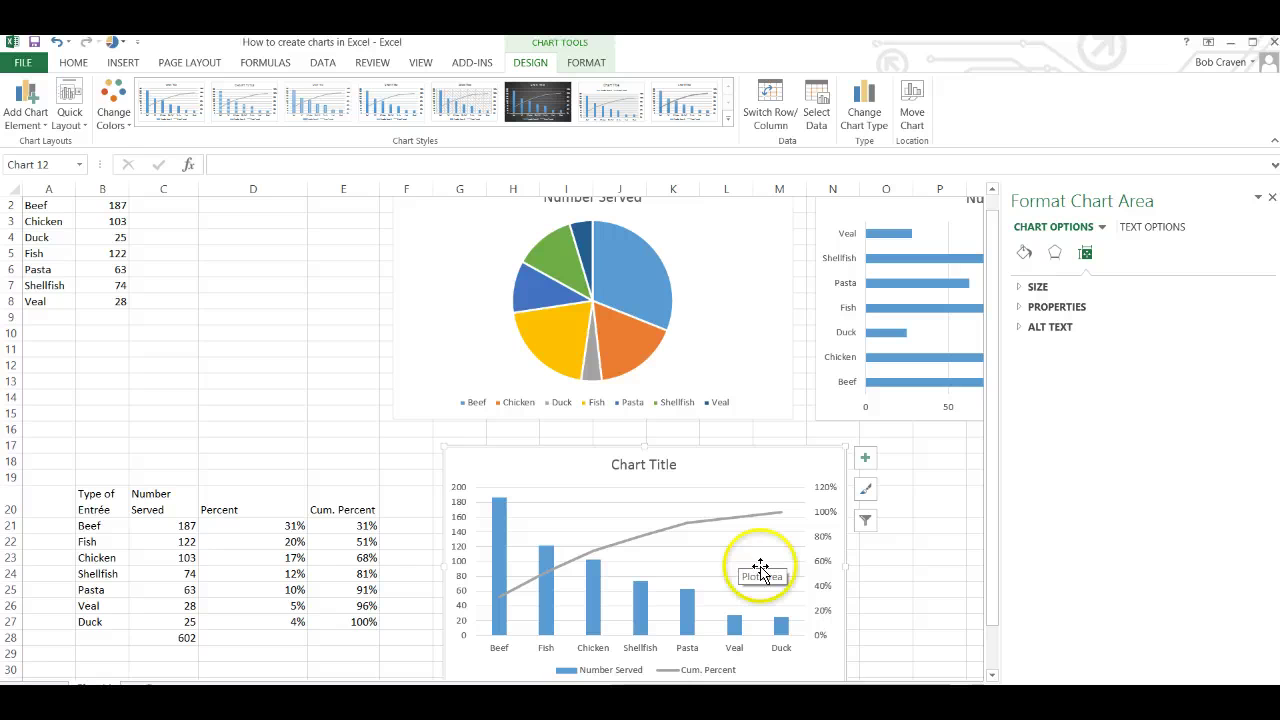
Step: Delete the chart legend, then inspect the secondary percent axis and chart area
{"action": "left_click", "coordinate": [724, 678]}
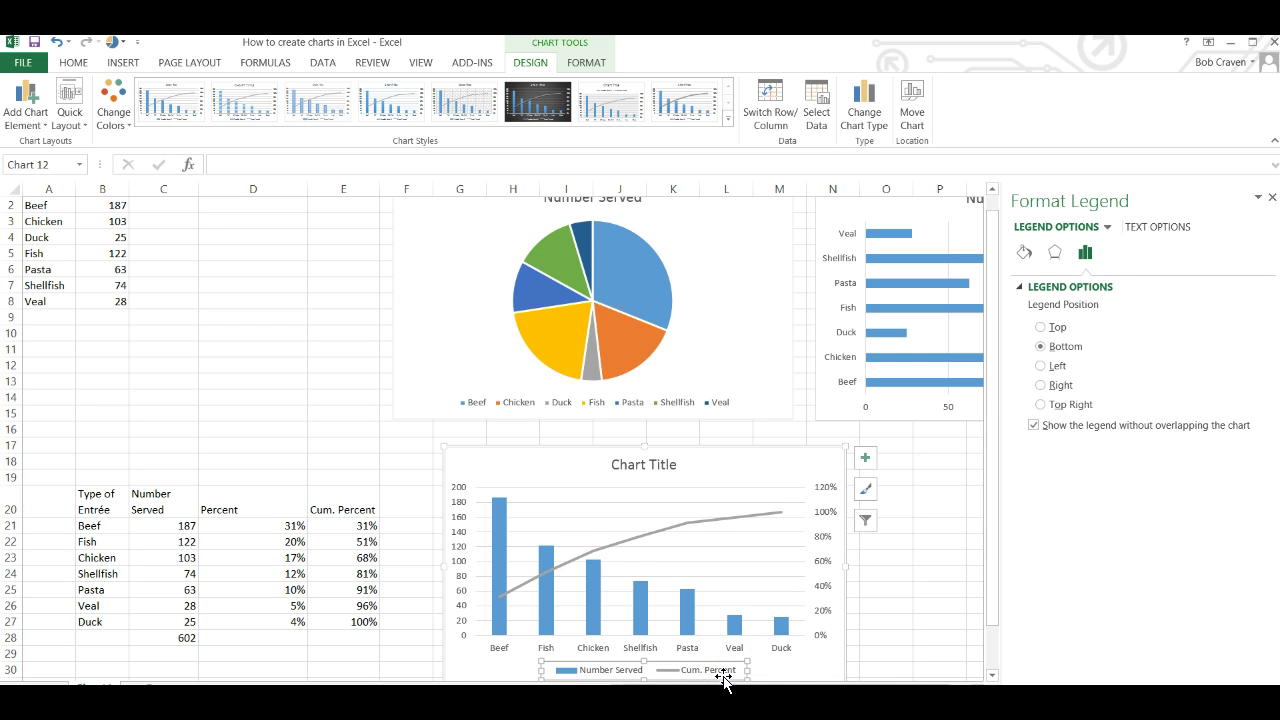
{"action": "key", "text": "Delete"}
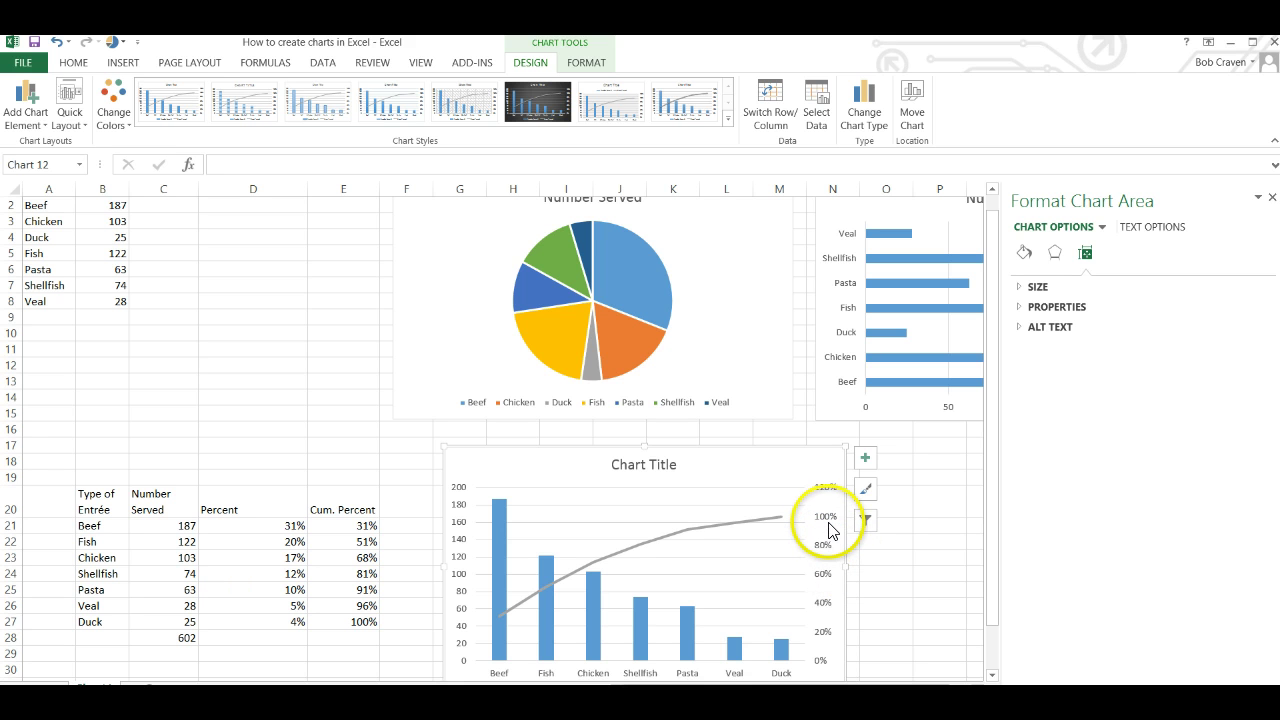
{"action": "left_click", "coordinate": [828, 525]}
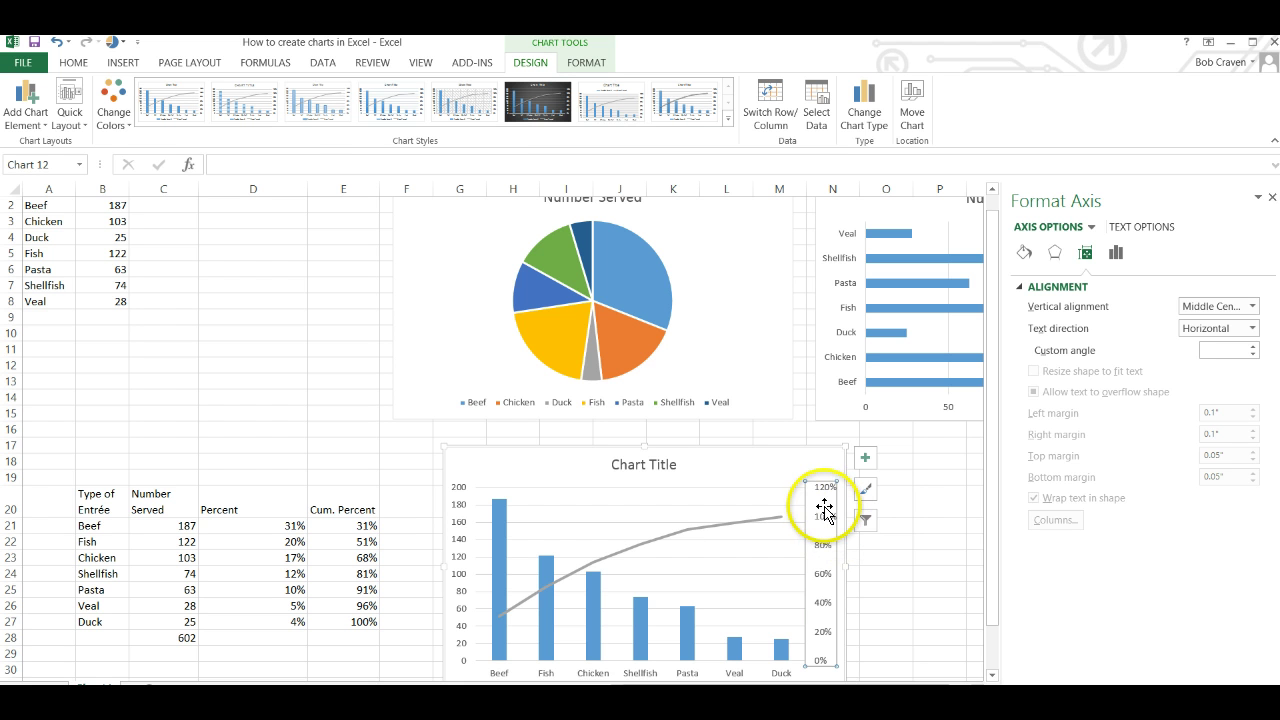
{"action": "left_click", "coordinate": [825, 510]}
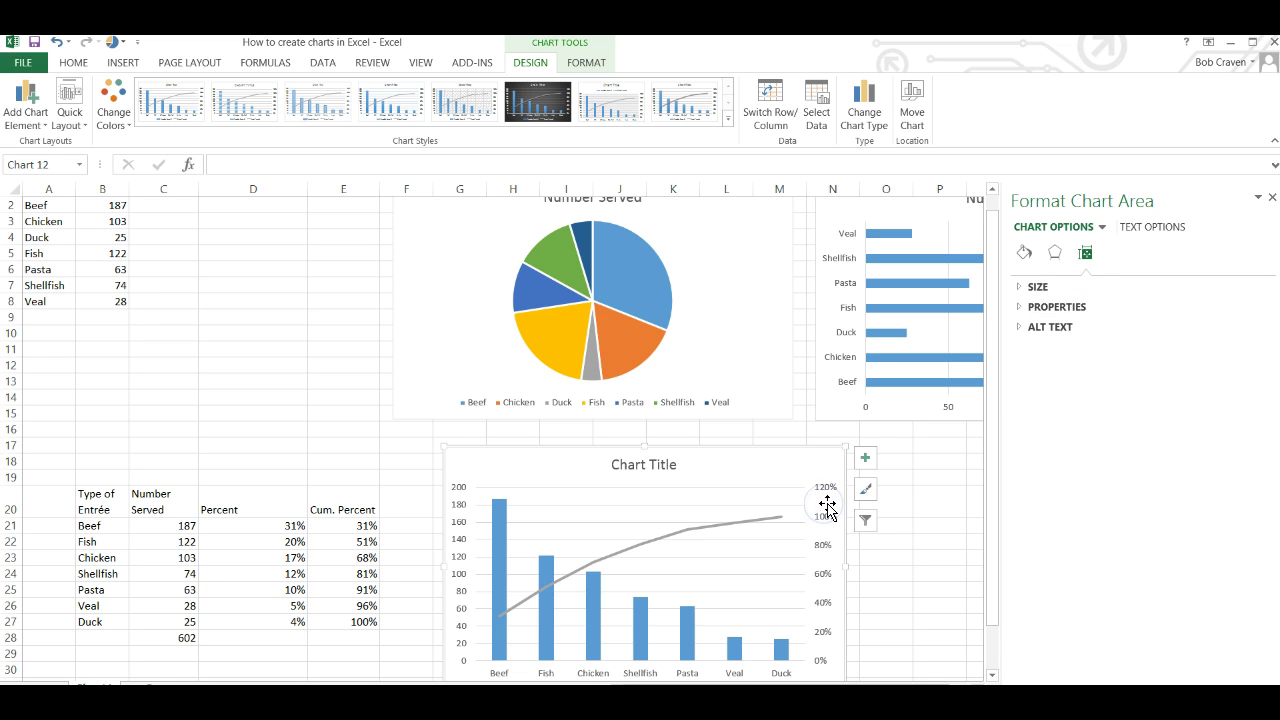
{"action": "left_click", "coordinate": [771, 497]}
{"action": "left_click", "coordinate": [822, 497]}
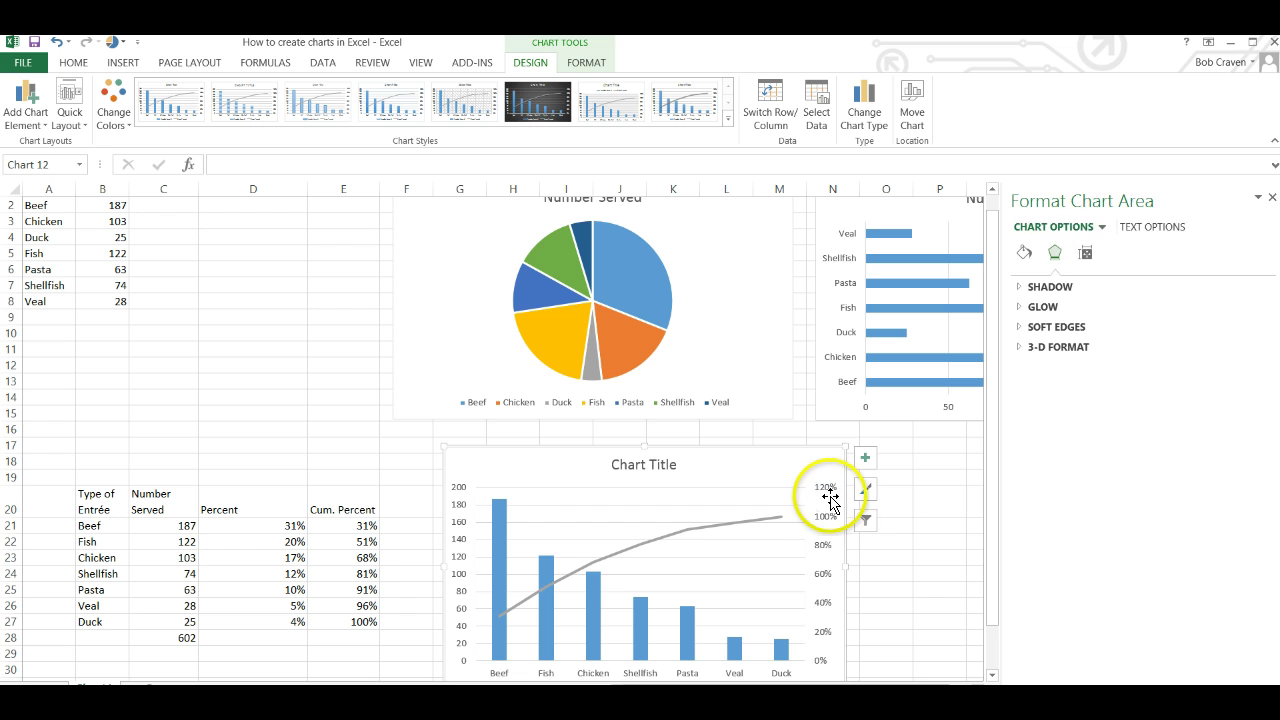
{"action": "left_click", "coordinate": [826, 488]}
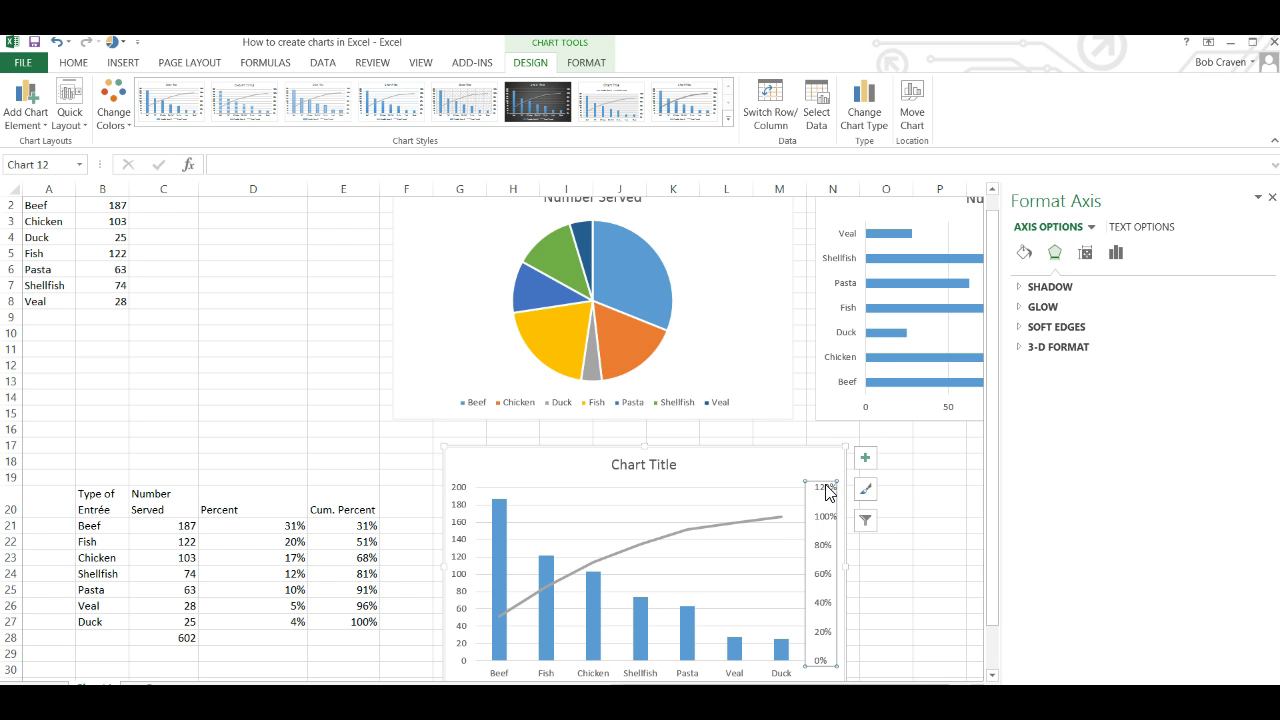
{"action": "left_click", "coordinate": [820, 500]}
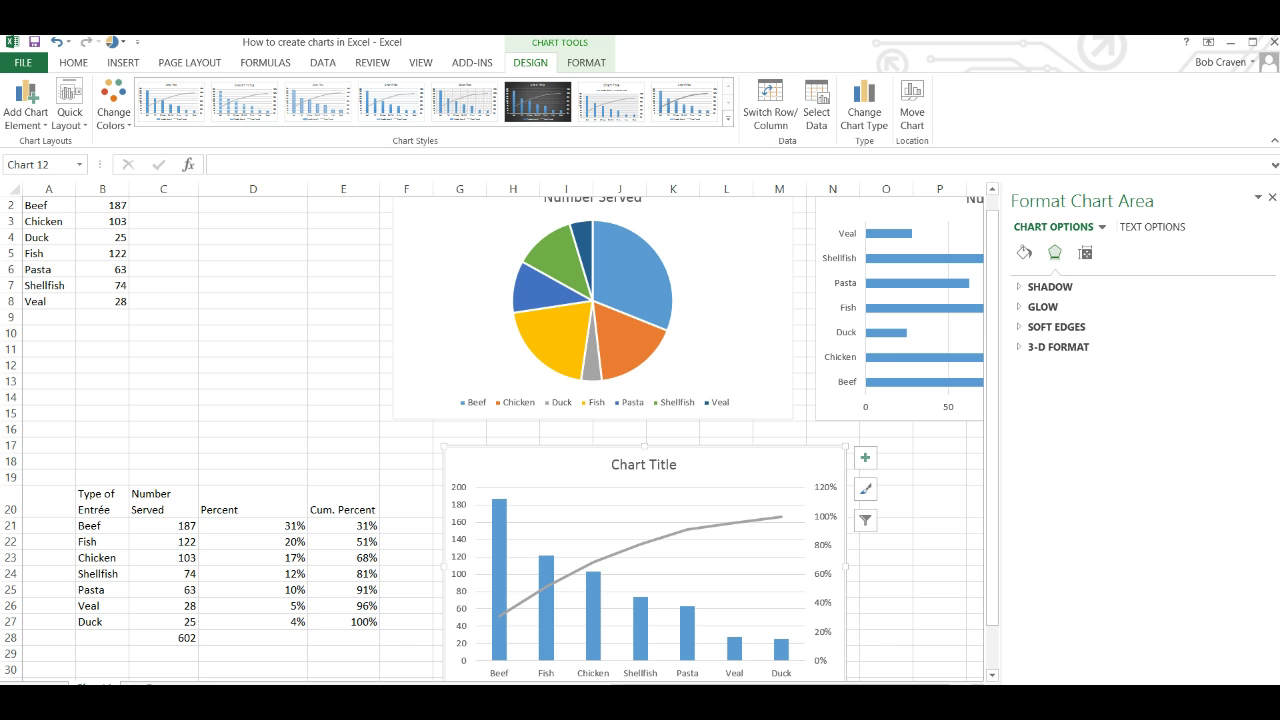
Step: Set the secondary percent axis Maximum bound to 1.0 so it ends at 100%
{"action": "left_click_drag", "start_coordinate": [826, 497], "coordinate": [830, 498]}
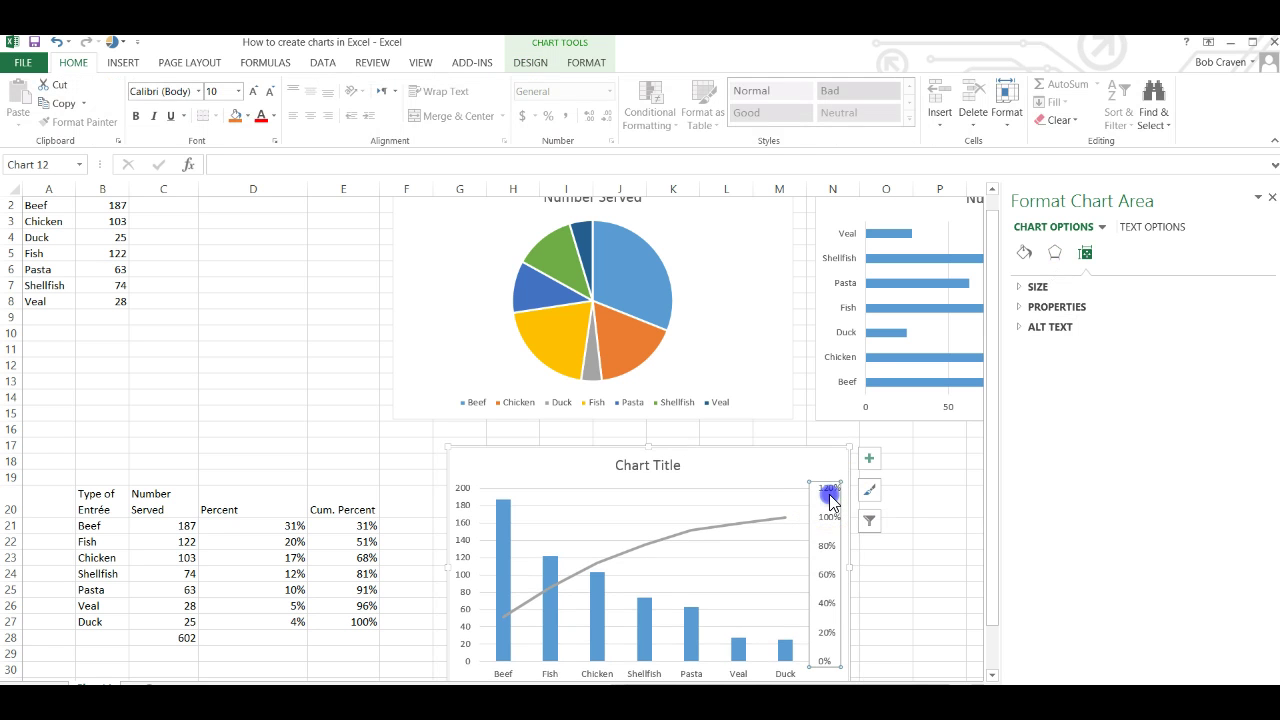
{"action": "left_click", "coordinate": [829, 502]}
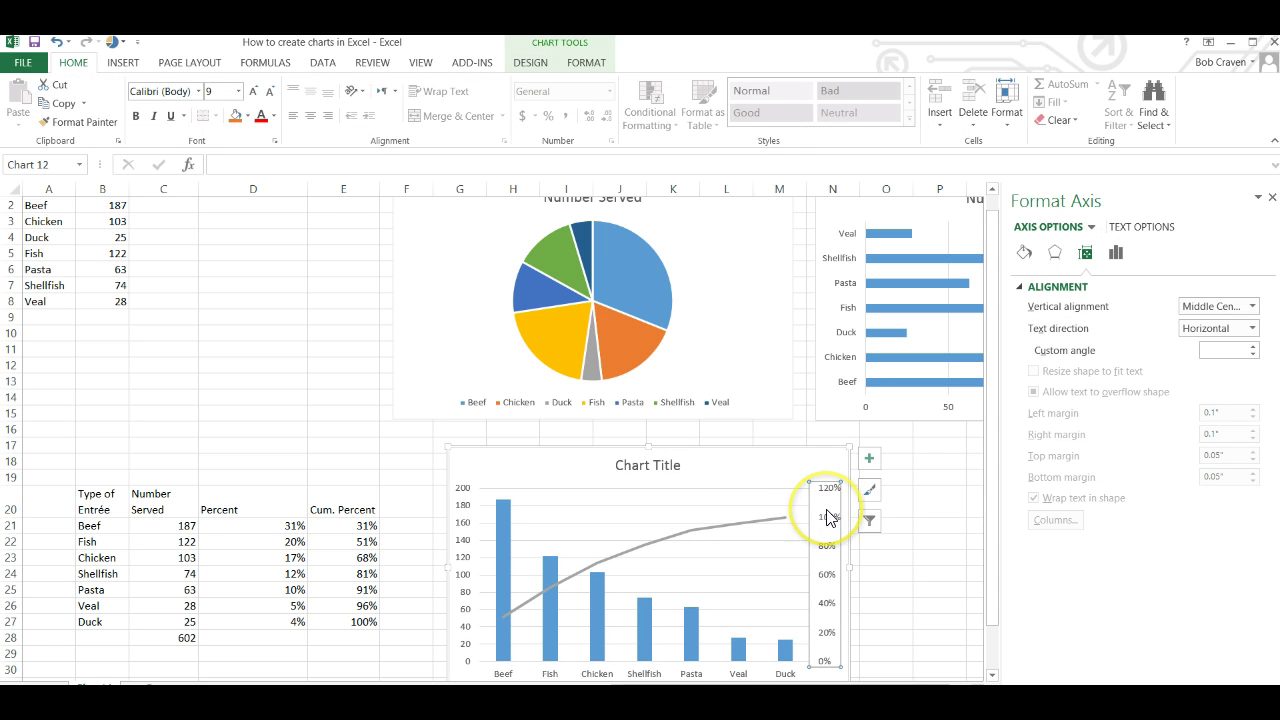
{"action": "right_click", "coordinate": [828, 515]}
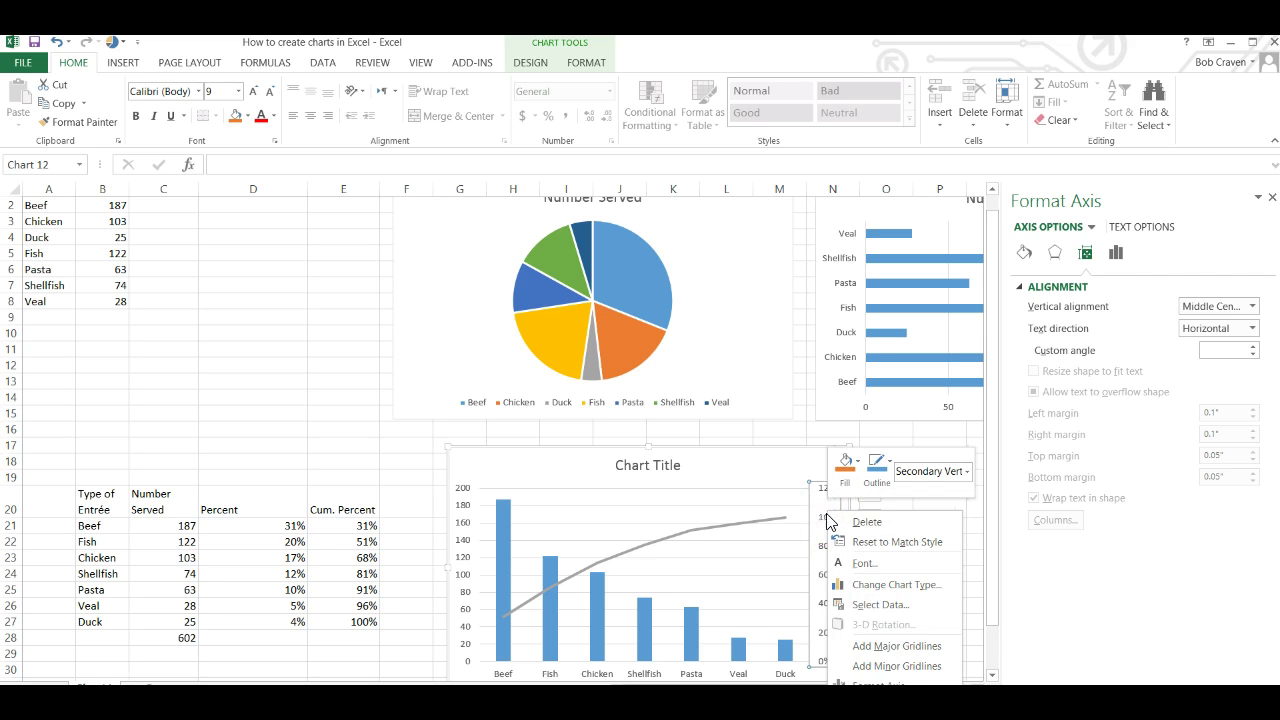
{"action": "left_click", "coordinate": [878, 686]}
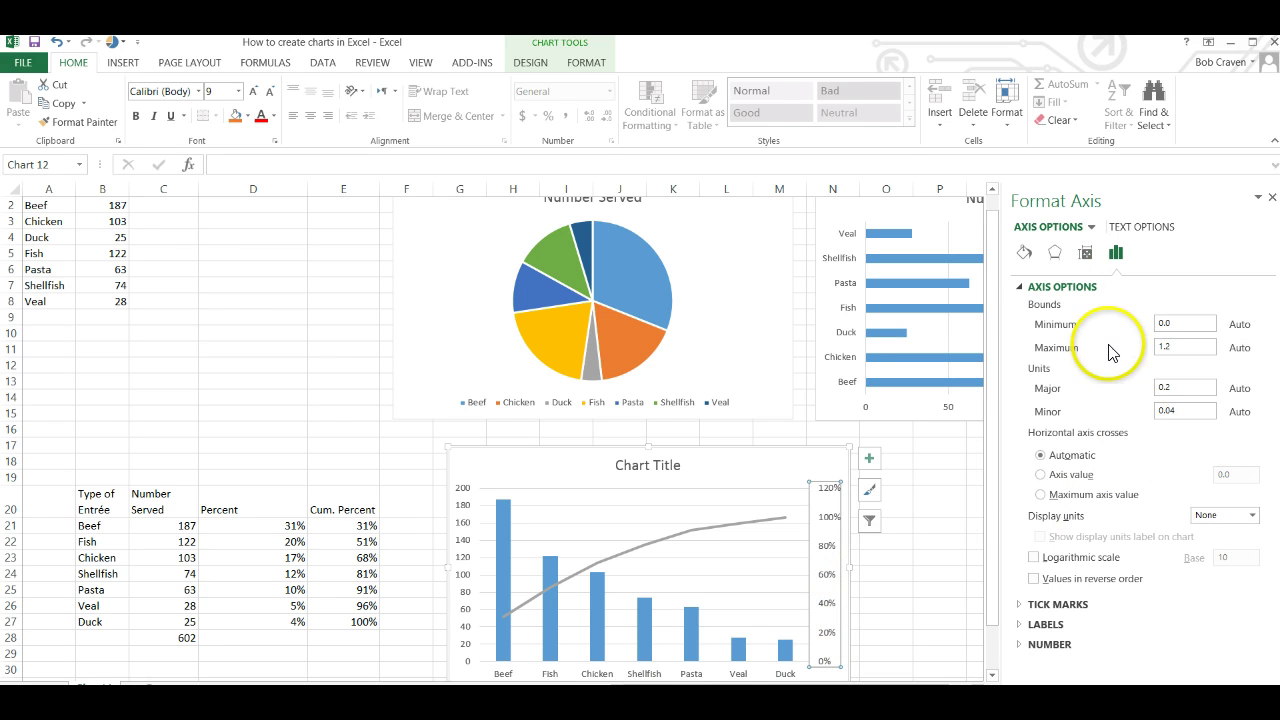
{"action": "double_click", "coordinate": [1181, 347]}
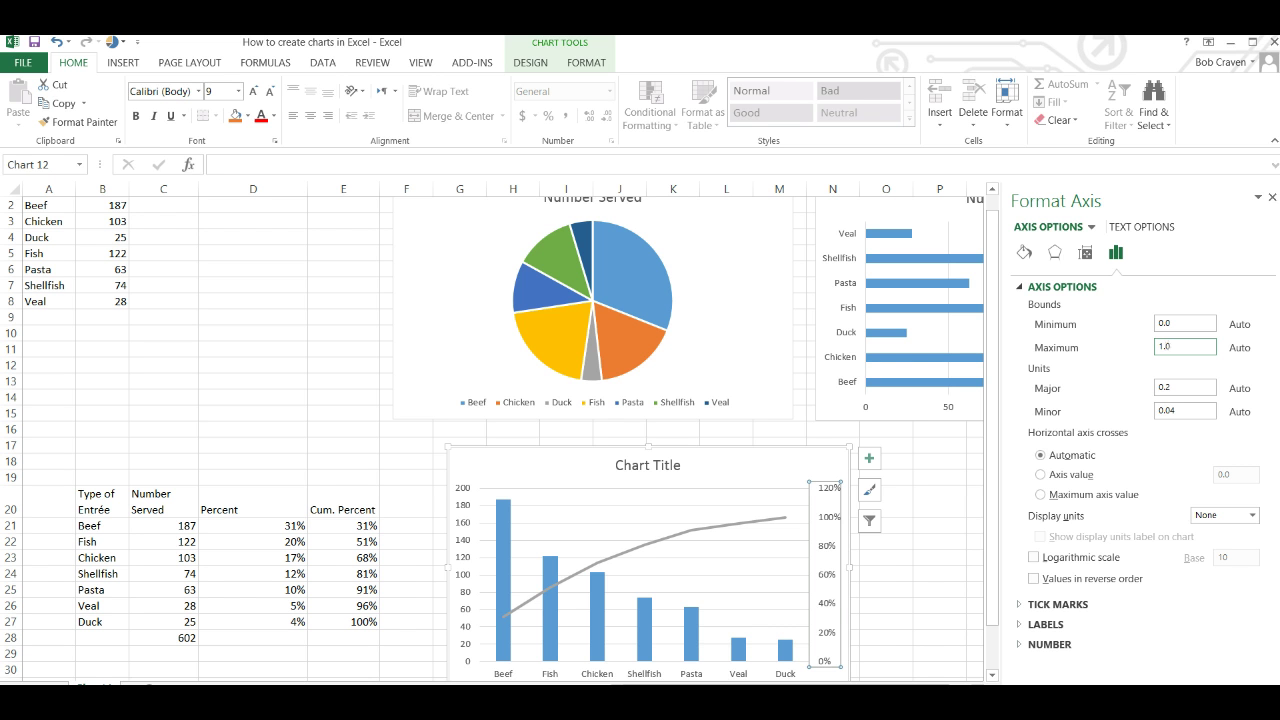
{"action": "left_click", "coordinate": [1271, 200]}
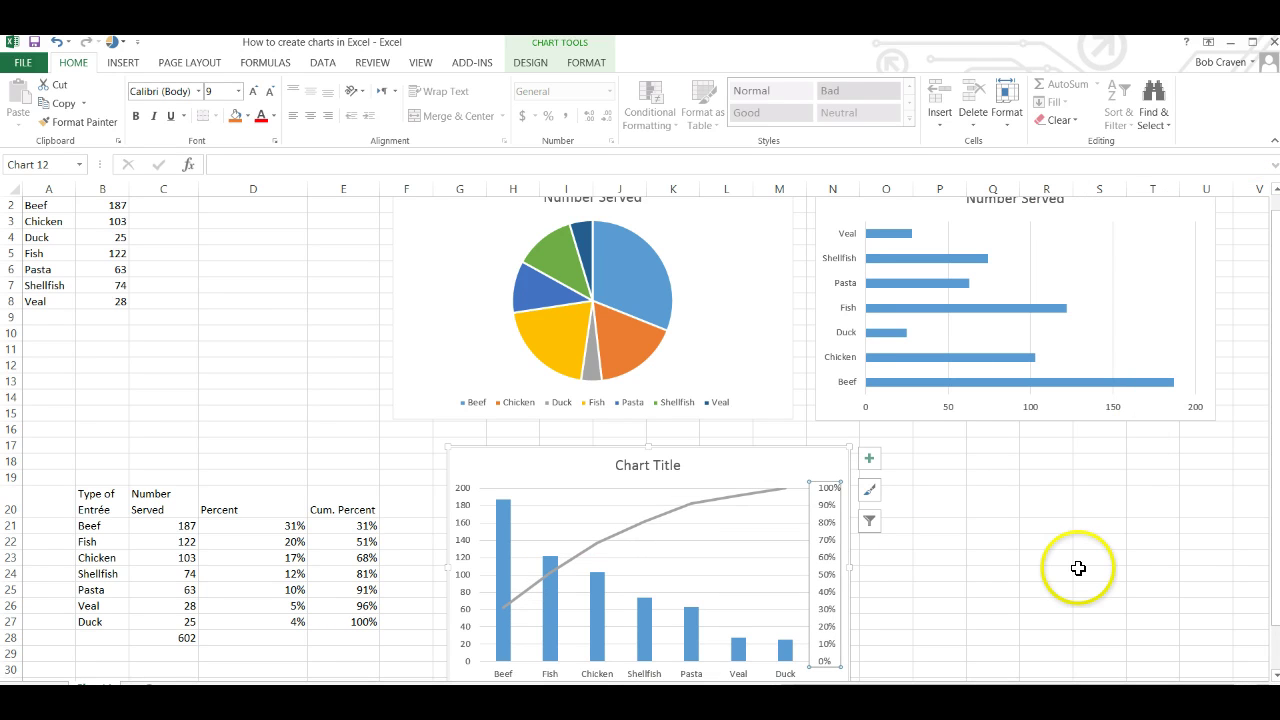
{"action": "left_click", "coordinate": [940, 505]}
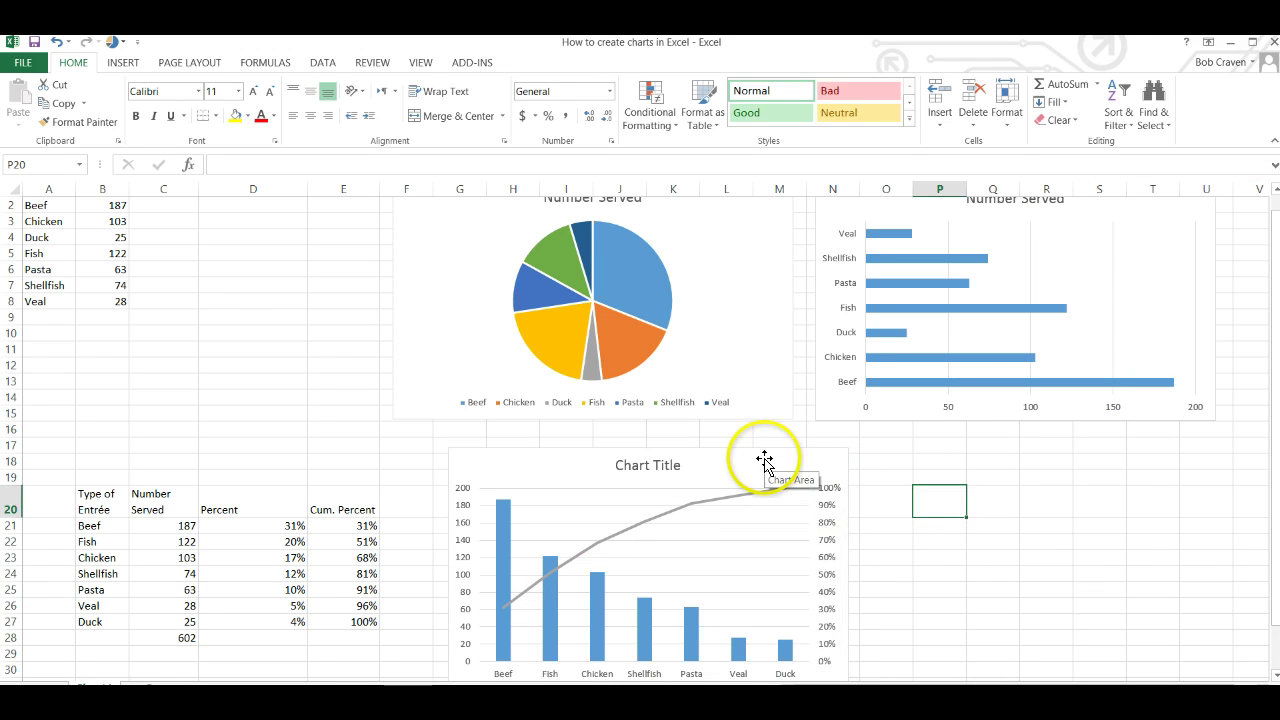
Step: Drag the Pareto chart slightly up and left, dismissing the stray context menus
{"action": "mouse_move", "coordinate": [766, 460]}
{"action": "left_mouse_down"}
{"action": "mouse_move", "coordinate": [891, 458]}
{"action": "mouse_move", "coordinate": [773, 447]}
{"action": "left_mouse_up"}
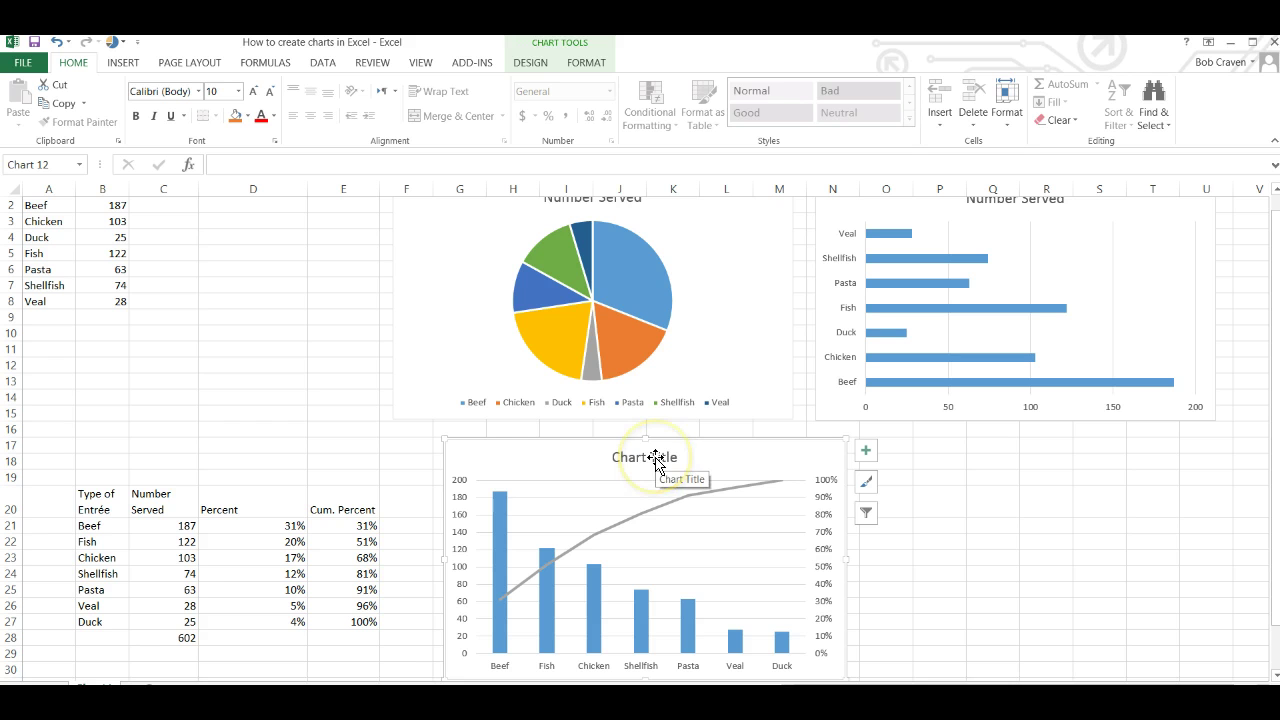
{"action": "left_click", "coordinate": [655, 460]}
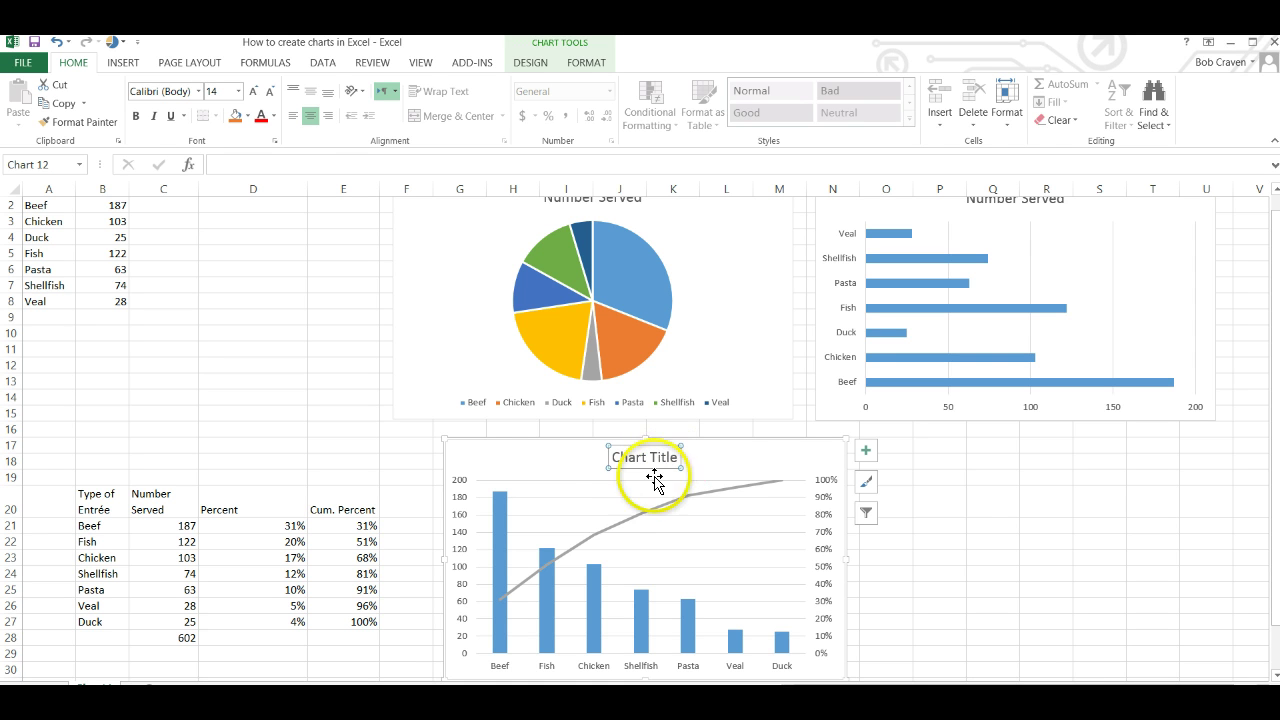
{"action": "left_click", "coordinate": [728, 457]}
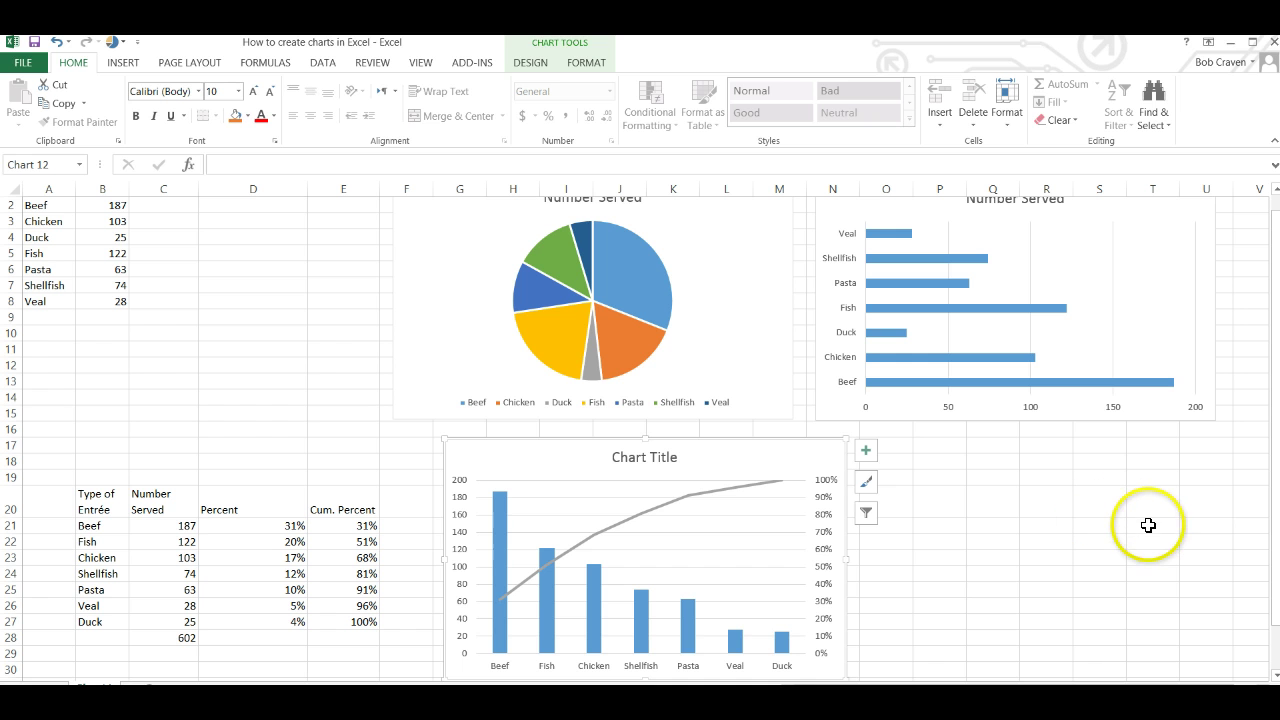
{"action": "right_click", "coordinate": [801, 456]}
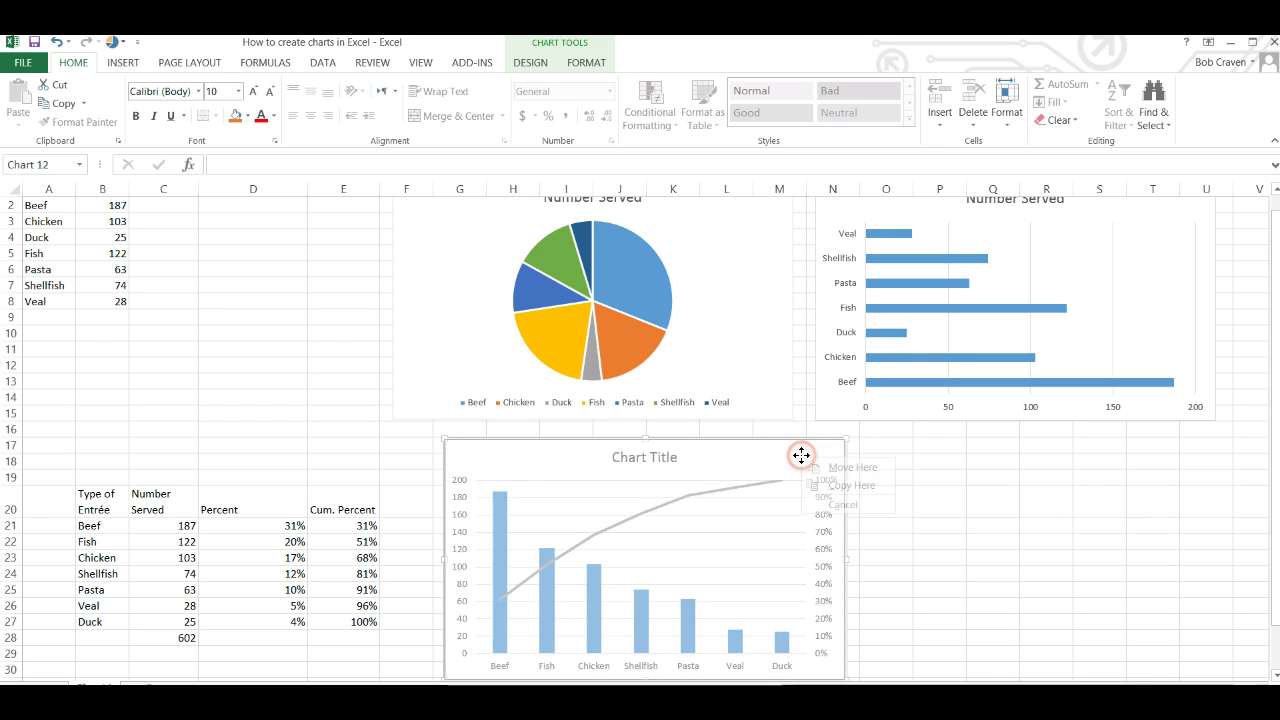
{"action": "key", "text": "Escape"}
{"action": "right_click", "coordinate": [797, 451]}
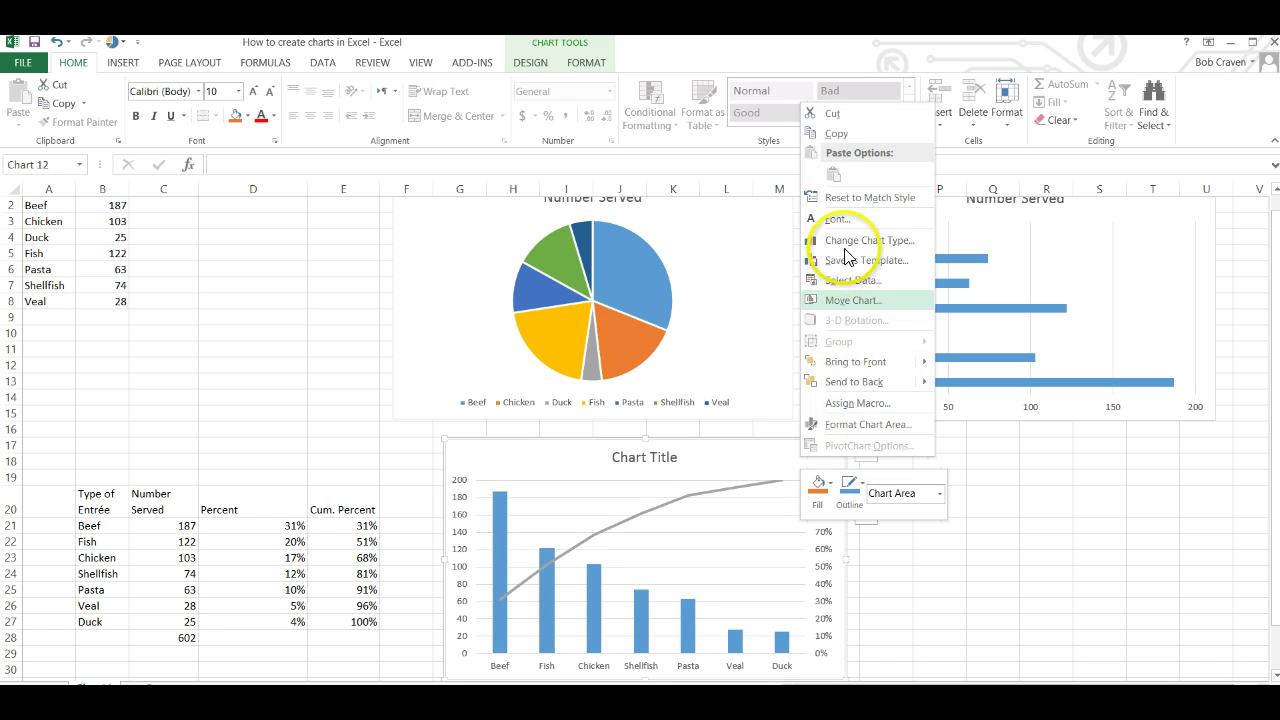
{"action": "left_click", "coordinate": [1039, 569]}
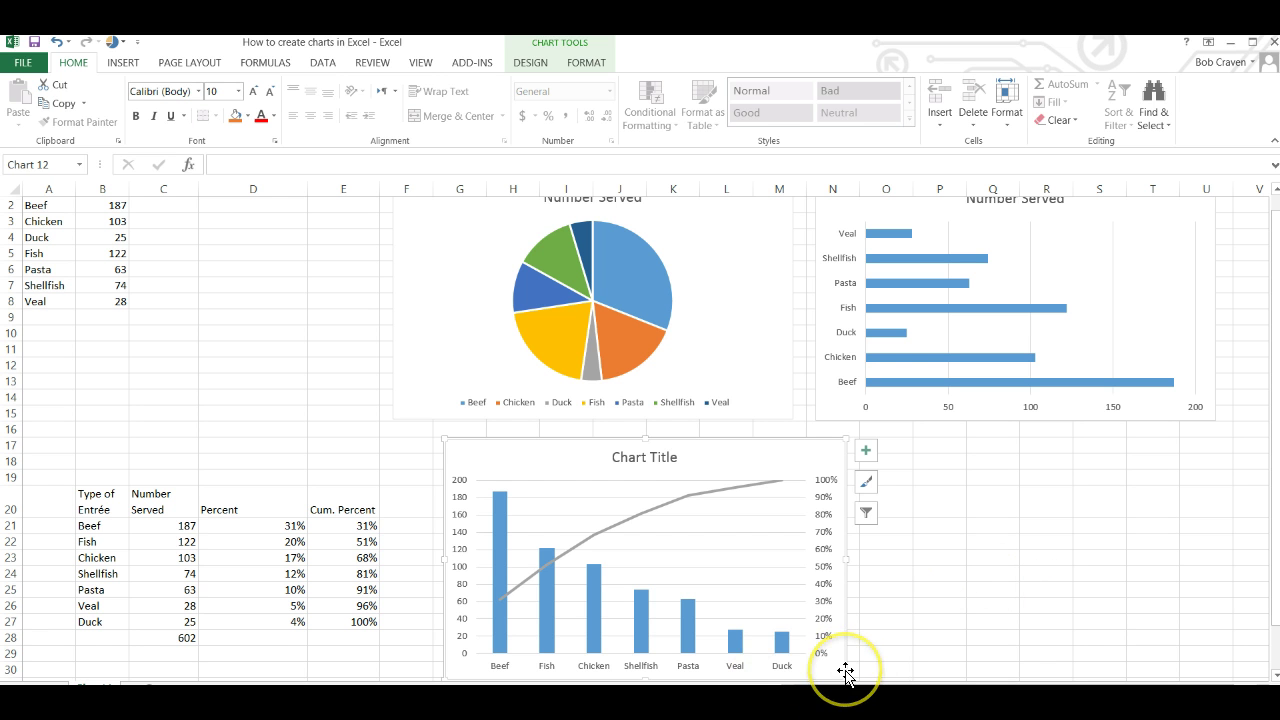
{"action": "left_click", "coordinate": [788, 676]}
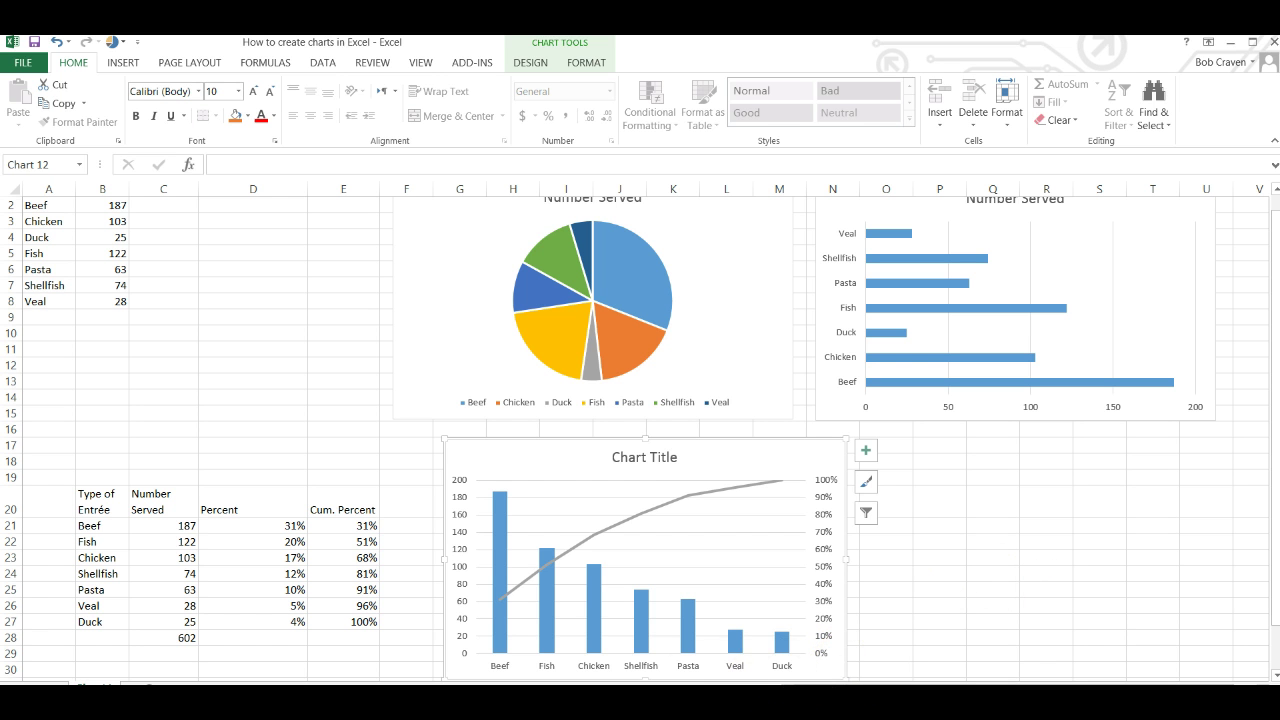